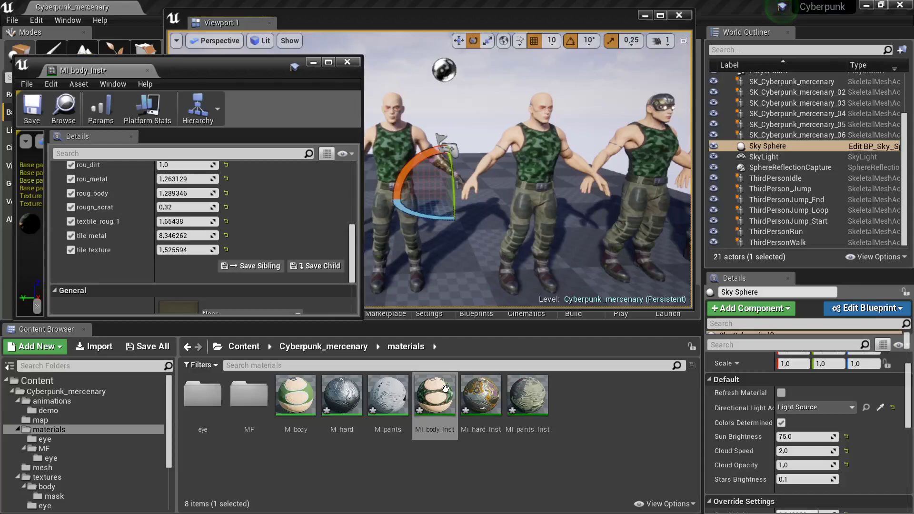
# Step: Open MI_hard_Inst and MI_pants_Inst from the Content Browser, then bring MI_body_Inst back to the front
pyautogui.doubleClick(484, 395)
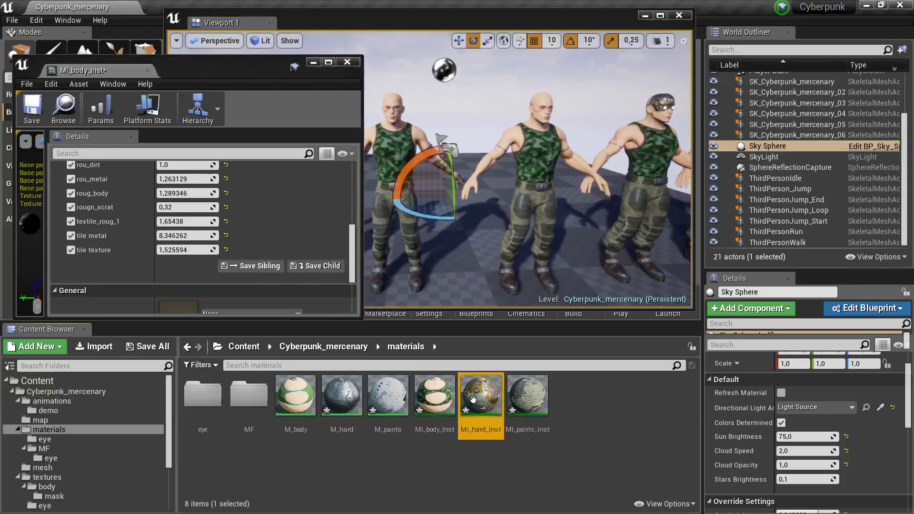
pyautogui.doubleClick(539, 410)
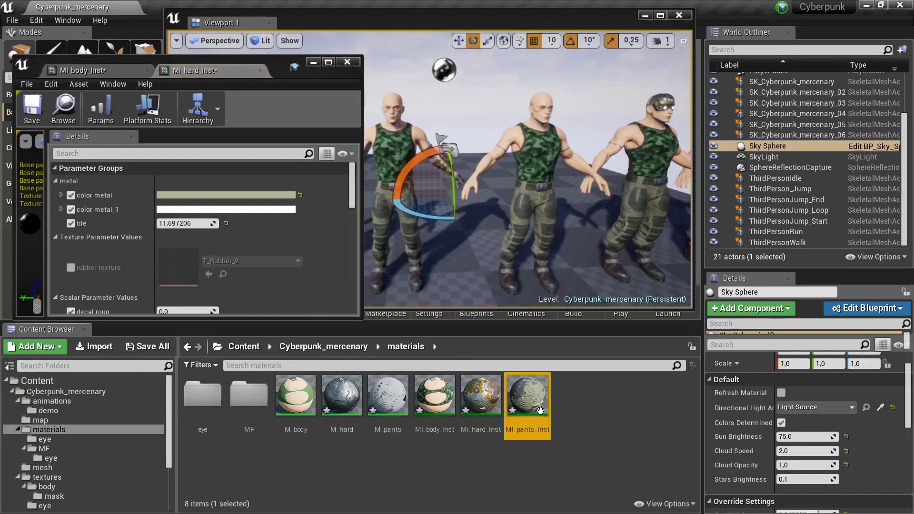
pyautogui.click(87, 72)
pyautogui.moveTo(429, 190); pyautogui.dragTo(429, 190, button='right')
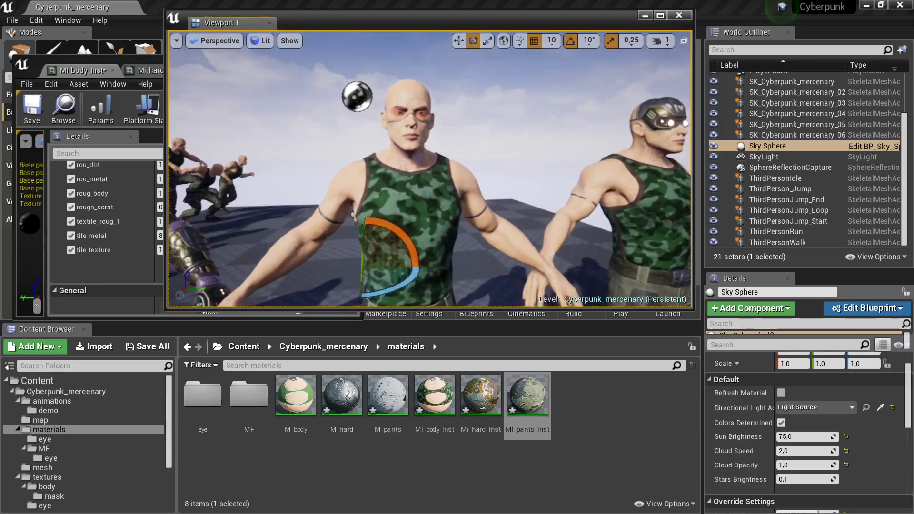
pyautogui.click(115, 59)
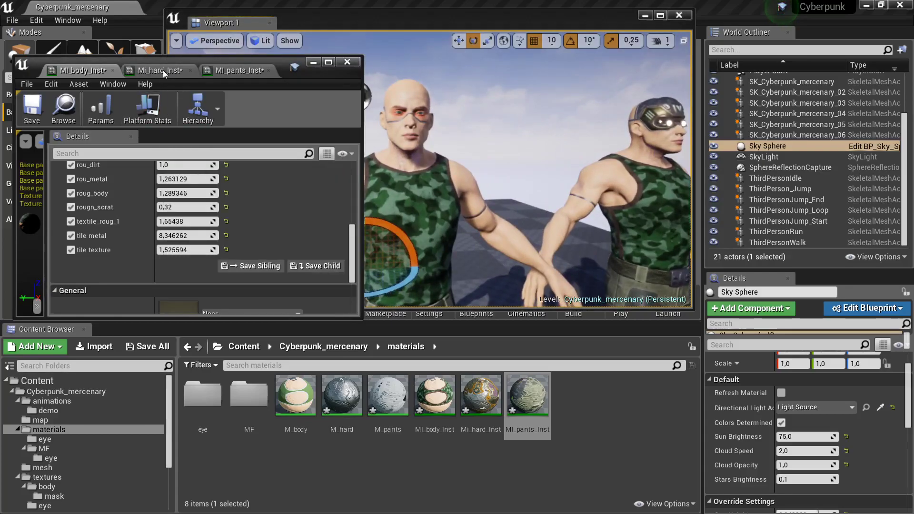
# Step: Darken MI_body_Inst's body color slightly to a light grey
pyautogui.moveTo(396, 22); pyautogui.dragTo(603, 42)
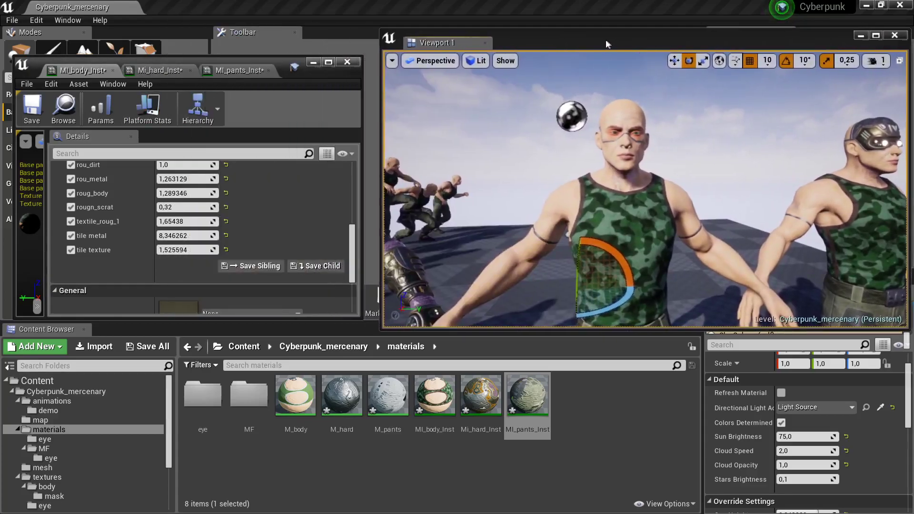
pyautogui.scroll(5, 247, 230)
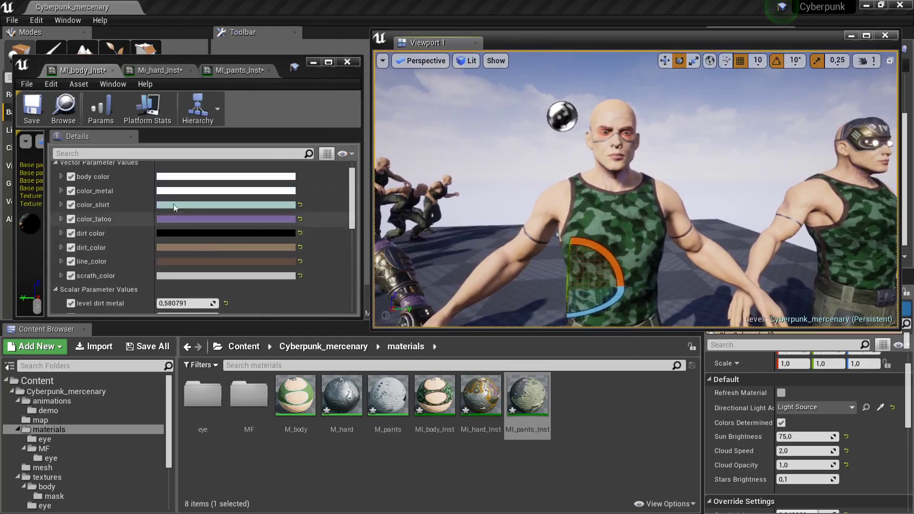
pyautogui.click(177, 177)
pyautogui.moveTo(353, 227)
pyautogui.mouseDown()
pyautogui.moveTo(353, 213)
pyautogui.moveTo(352, 252)
pyautogui.mouseUp()
pyautogui.click(367, 462)
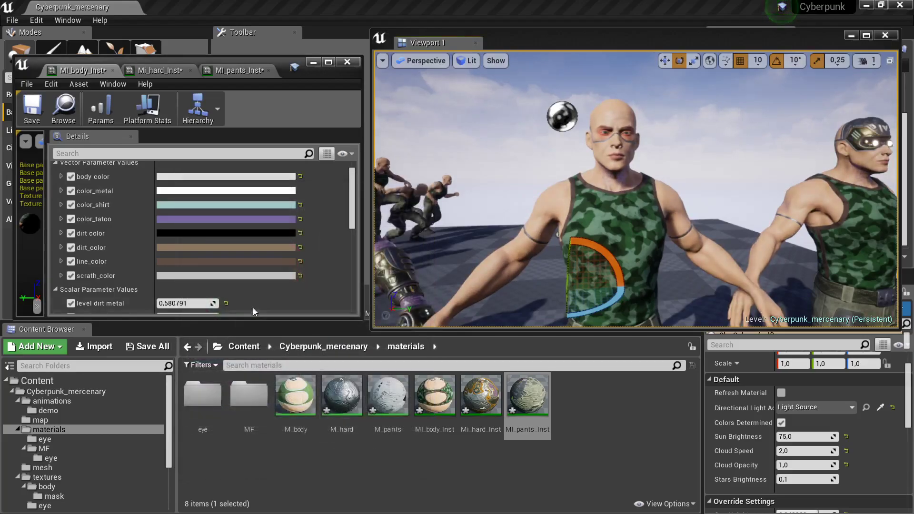
# Step: Change color_metal to bright green (sRGB 34FA1FFF) for the face lines and arm bands
pyautogui.click(200, 191)
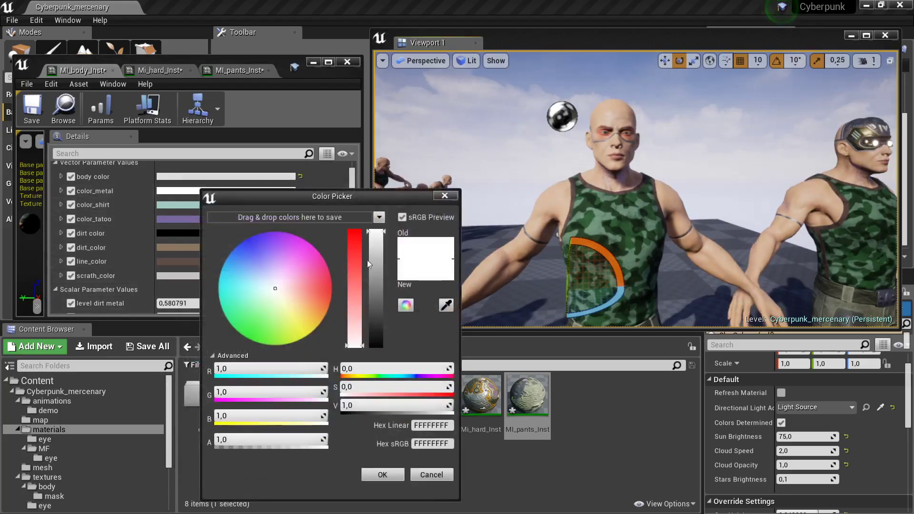
pyautogui.moveTo(380, 247); pyautogui.dragTo(380, 249)
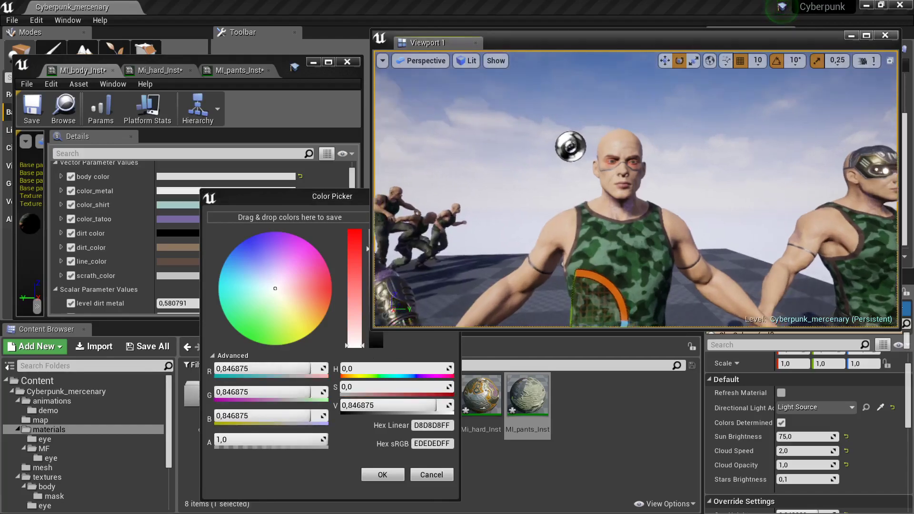
pyautogui.moveTo(524, 191); pyautogui.dragTo(505, 196, button='right')
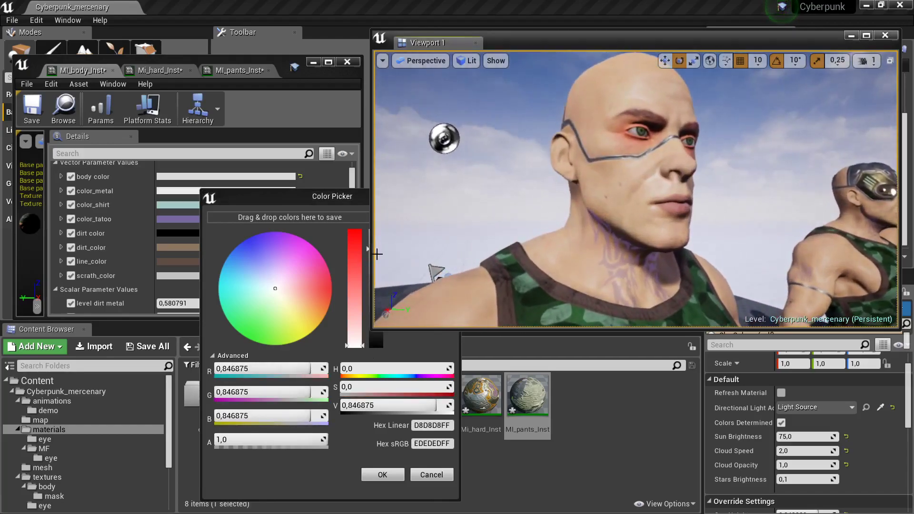
pyautogui.moveTo(392, 198); pyautogui.dragTo(331, 199)
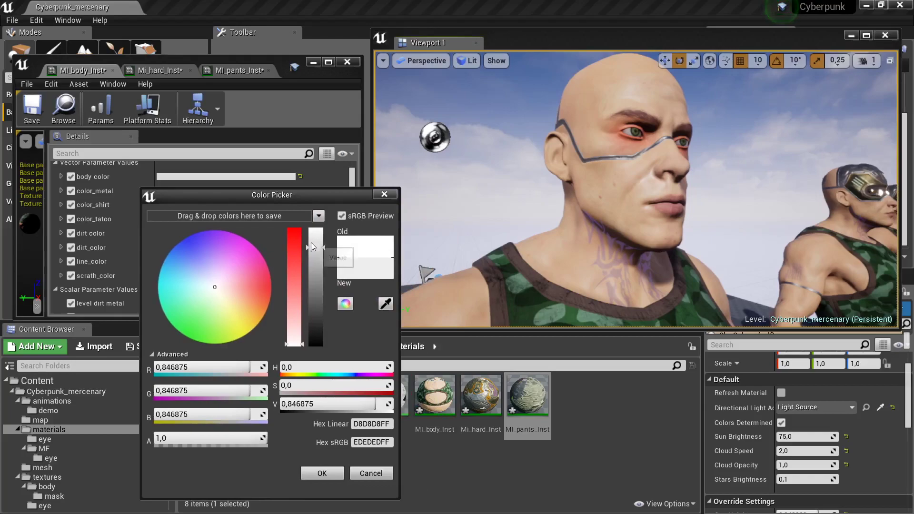
pyautogui.moveTo(311, 245); pyautogui.dragTo(311, 234)
pyautogui.click(213, 230)
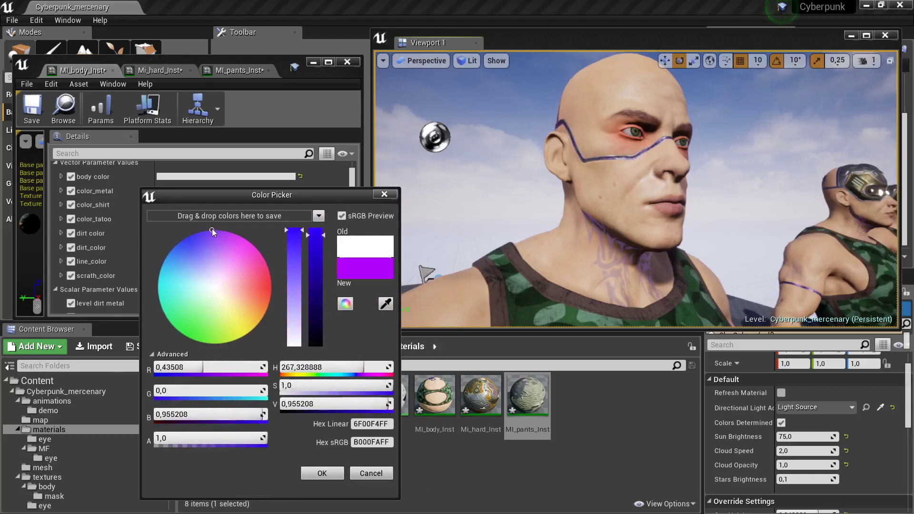
pyautogui.moveTo(212, 230); pyautogui.dragTo(188, 336)
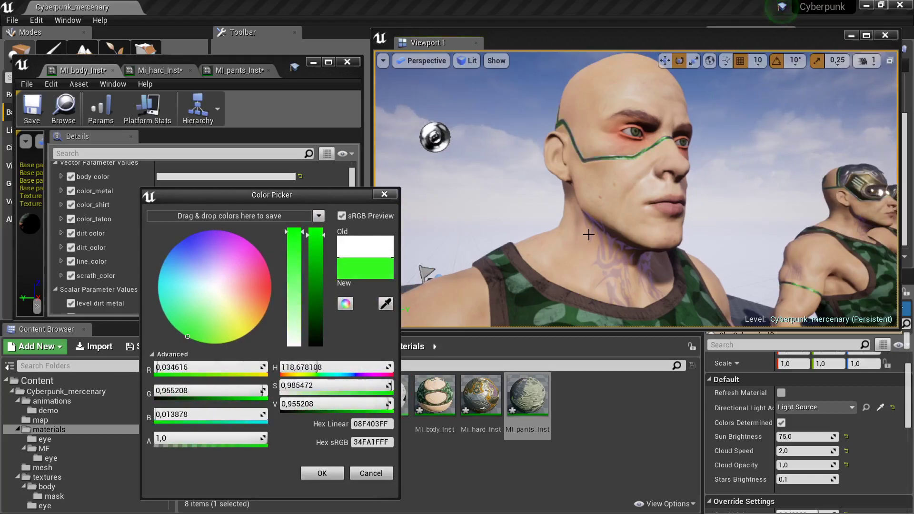
pyautogui.moveTo(589, 235); pyautogui.dragTo(562, 224, button='right')
pyautogui.click(327, 471)
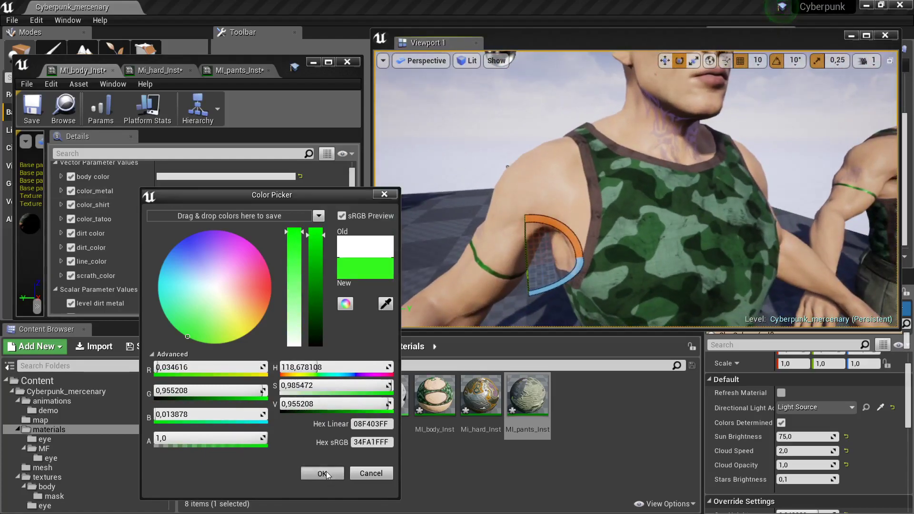
pyautogui.click(326, 472)
# Step: Darken color_shirt to a grey-teal (sRGB 84A2A1FF)
pyautogui.click(170, 207)
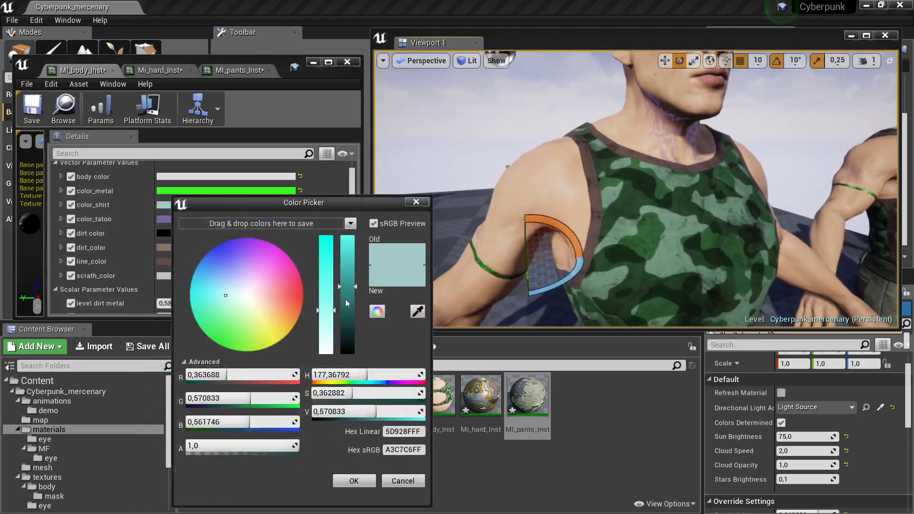
pyautogui.moveTo(347, 303)
pyautogui.mouseDown()
pyautogui.moveTo(354, 394)
pyautogui.moveTo(358, 310)
pyautogui.mouseUp()
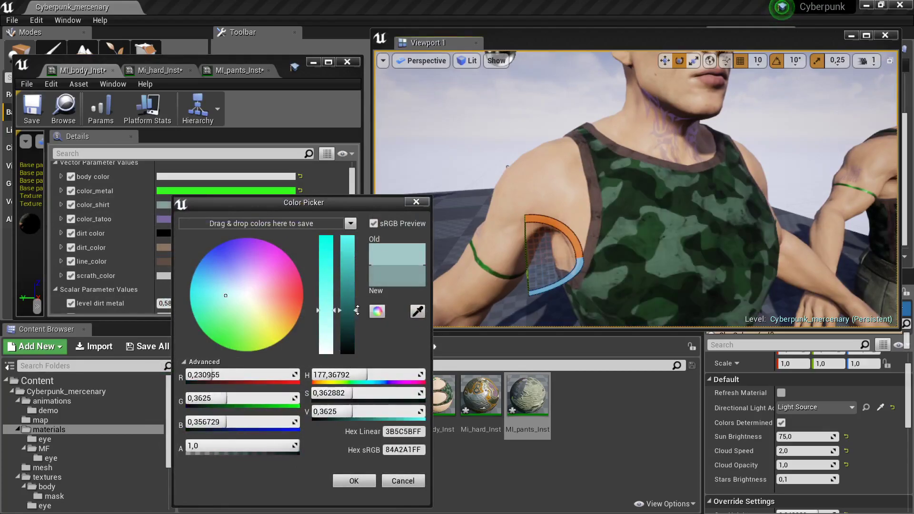
pyautogui.click(364, 485)
pyautogui.click(201, 218)
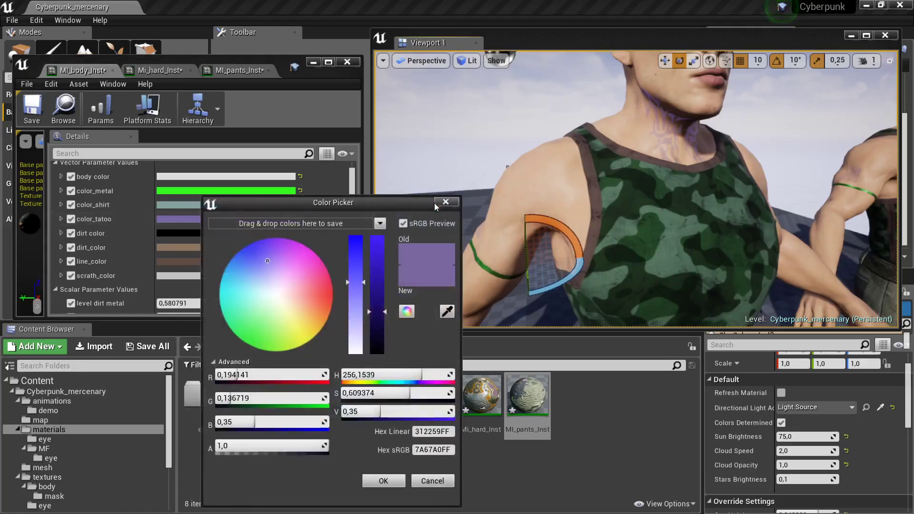
# Step: Set color_tatoo to a dark green
pyautogui.click(444, 202)
pyautogui.scroll(-4, 243, 234)
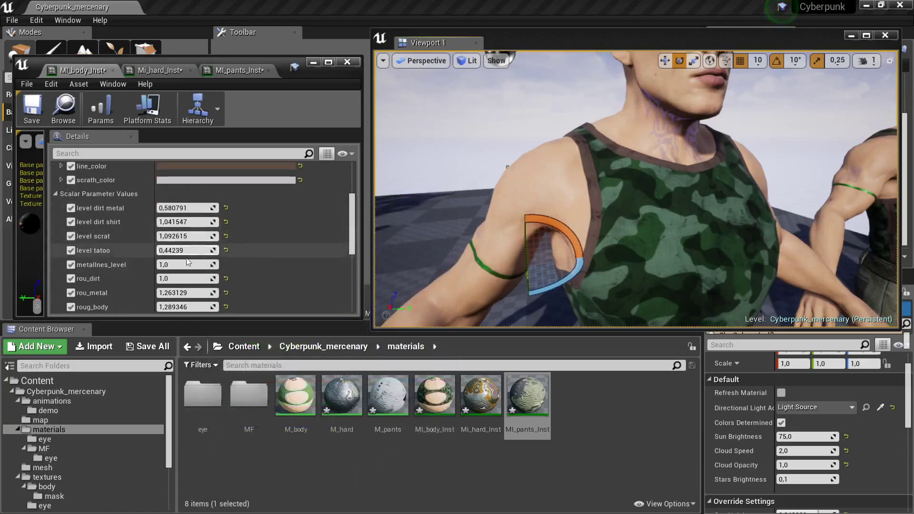
pyautogui.scroll(-2, 200, 243)
pyautogui.scroll(-3, 188, 255)
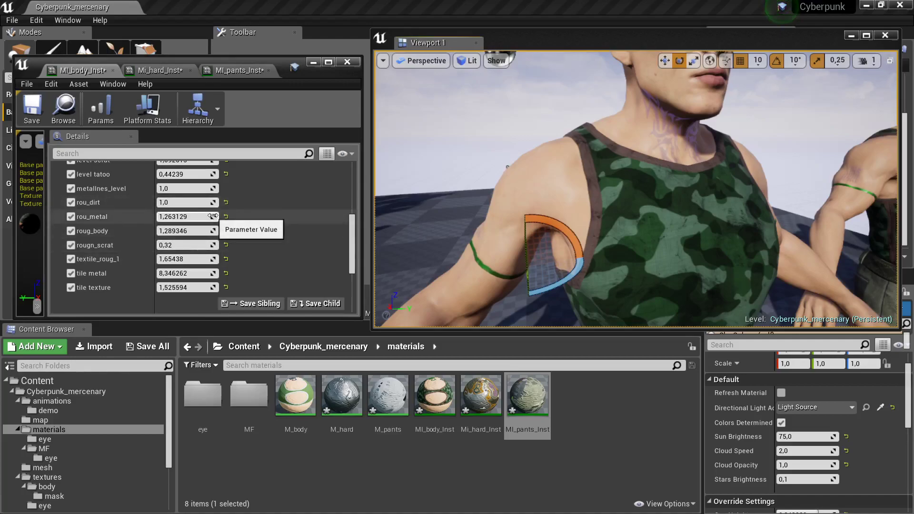
pyautogui.scroll(2, 212, 217)
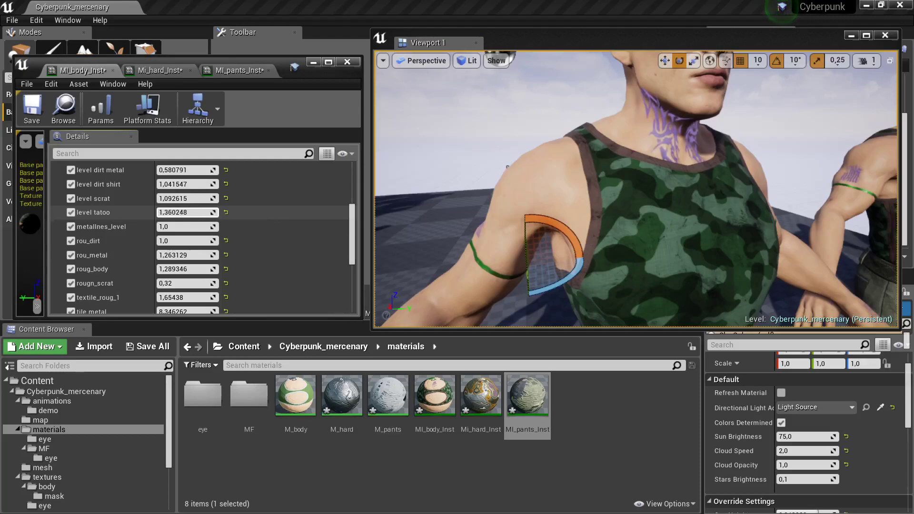
pyautogui.scroll(6, 181, 216)
pyautogui.scroll(1, 181, 216)
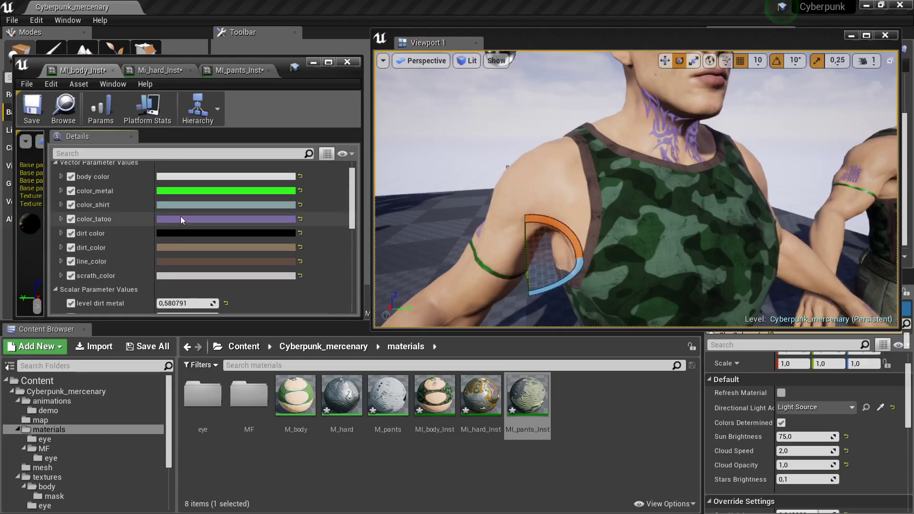
pyautogui.click(181, 219)
pyautogui.moveTo(361, 312); pyautogui.dragTo(361, 250)
pyautogui.moveTo(267, 285); pyautogui.dragTo(241, 316)
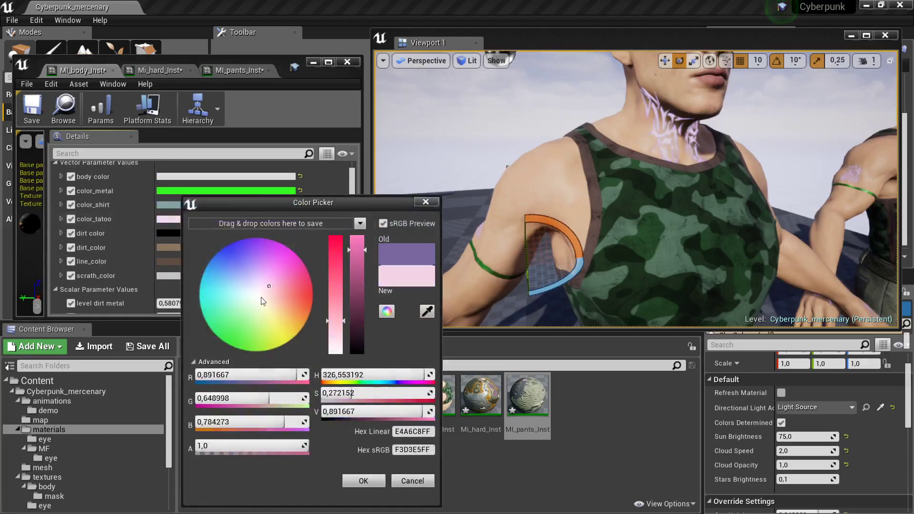
pyautogui.moveTo(356, 300); pyautogui.dragTo(356, 334)
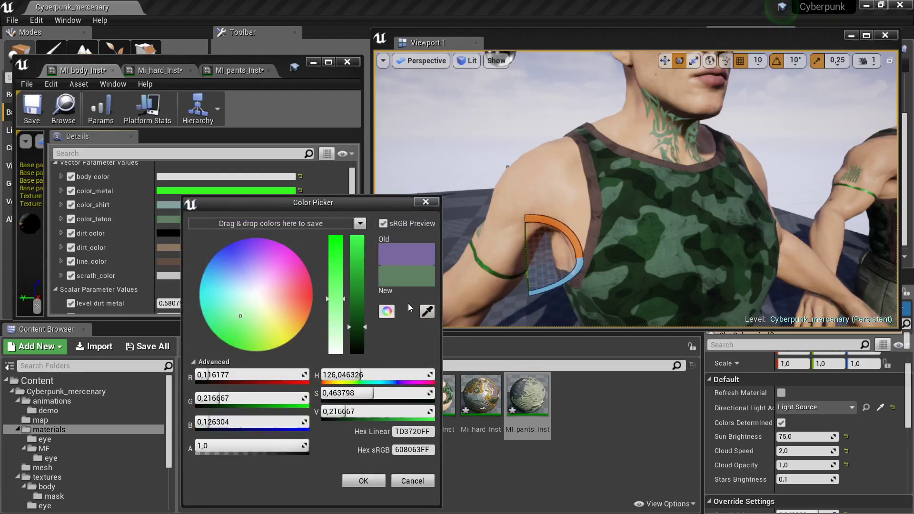
pyautogui.click(366, 481)
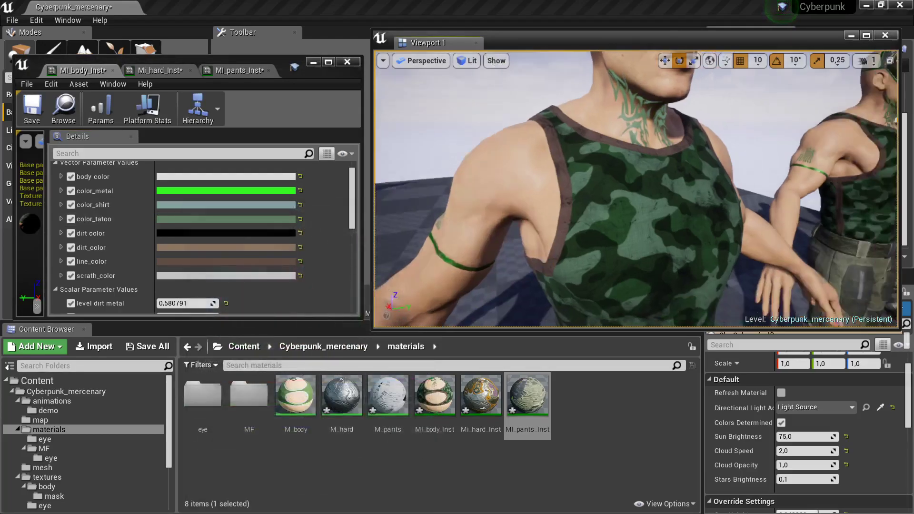
# Step: Reset level tatoo from 1.329315 to 0.0 to hide the tattoos
pyautogui.moveTo(524, 191); pyautogui.dragTo(548, 181, button='right')
pyautogui.moveTo(636, 190)
pyautogui.mouseDown(button='right')
pyautogui.moveTo(619, 200)
pyautogui.moveTo(628, 205)
pyautogui.moveTo(629, 181)
pyautogui.moveTo(629, 190)
pyautogui.mouseUp(button='right')
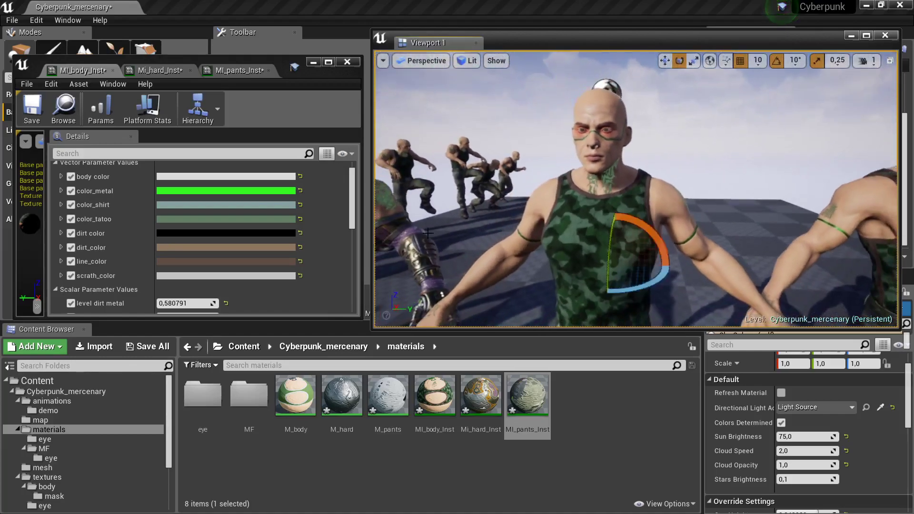
pyautogui.scroll(-3, 187, 261)
pyautogui.scroll(-3, 188, 262)
pyautogui.scroll(1, 188, 261)
pyautogui.scroll(1, 191, 248)
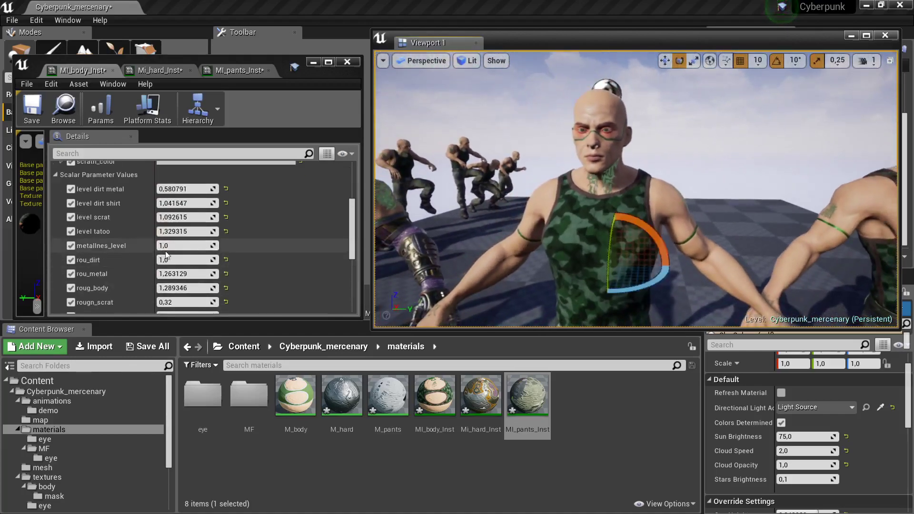
pyautogui.scroll(1, 193, 234)
pyautogui.click(227, 231)
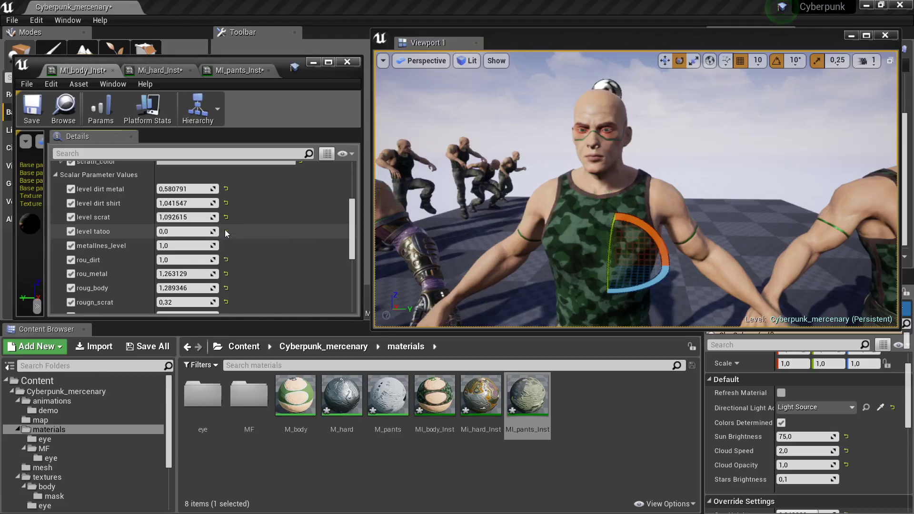
pyautogui.scroll(2, 152, 230)
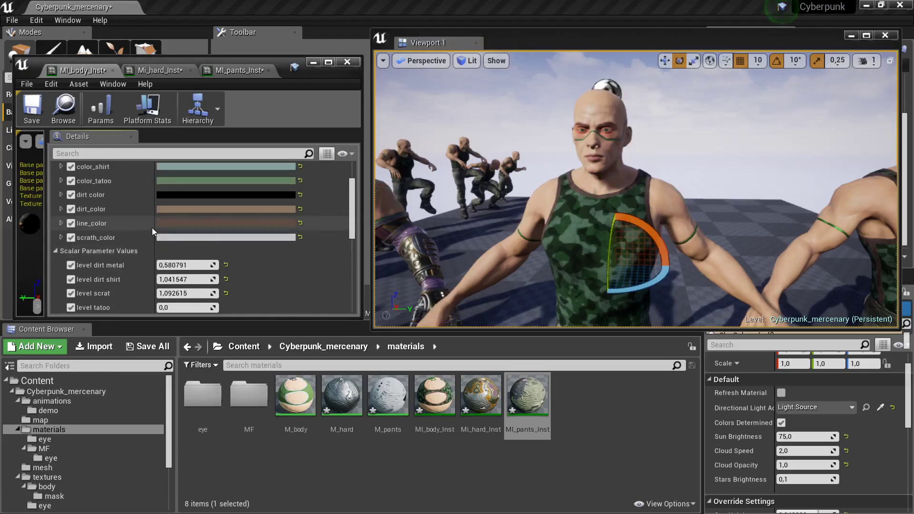
# Step: Lighten the line colour toward a light pink
pyautogui.click(181, 229)
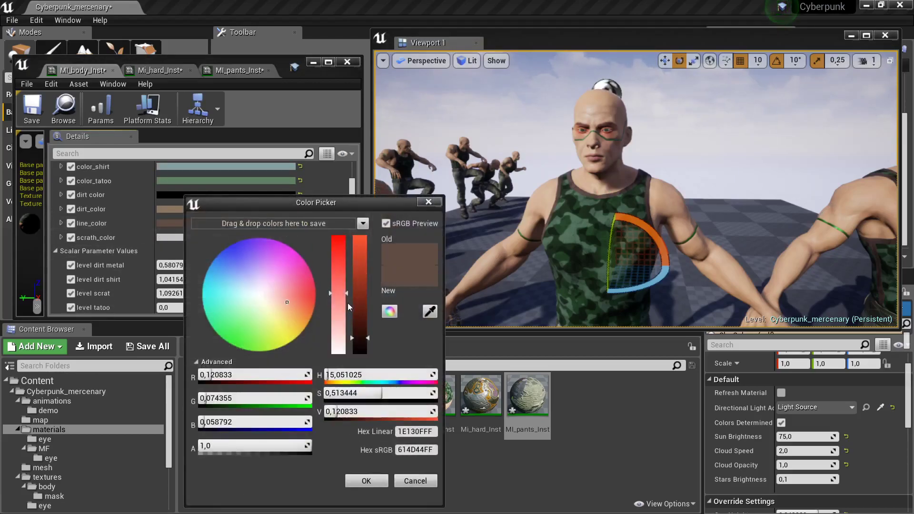
pyautogui.moveTo(358, 333)
pyautogui.mouseDown()
pyautogui.moveTo(352, 269)
pyautogui.moveTo(356, 305)
pyautogui.mouseUp()
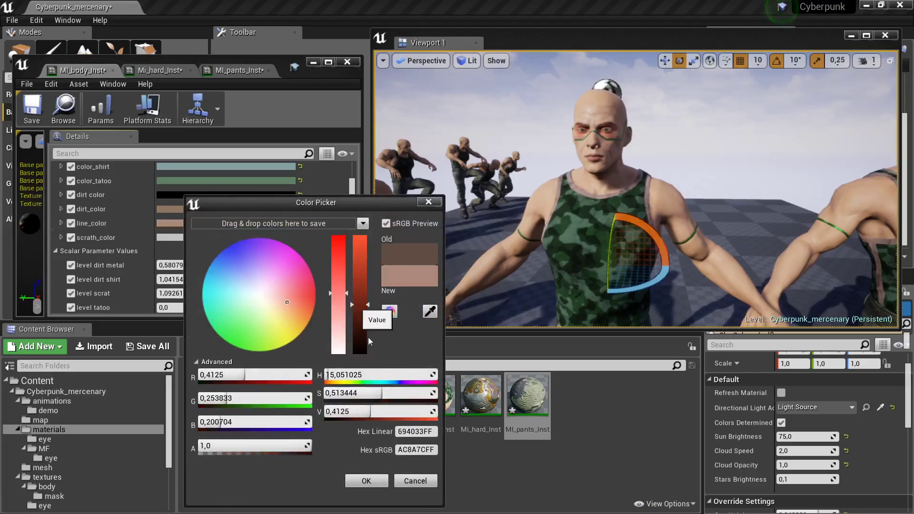
pyautogui.click(367, 481)
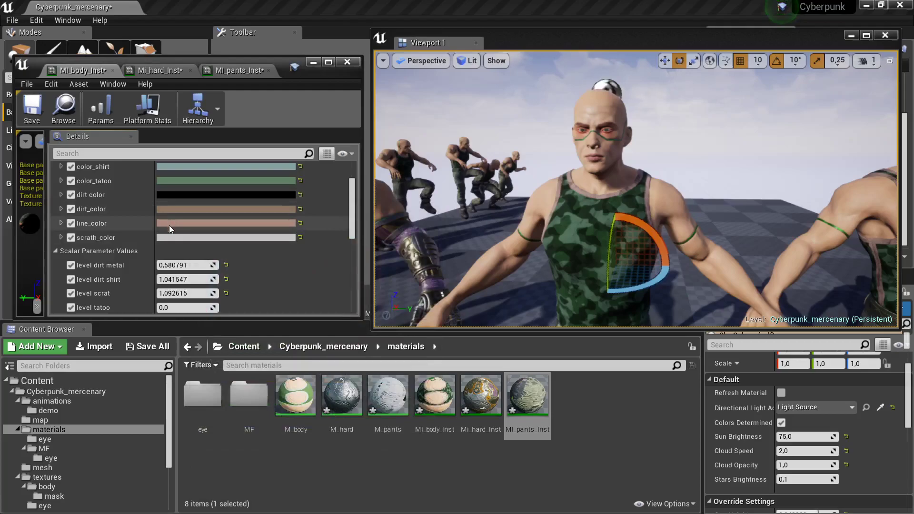
# Step: Darken scrath_color to a mid grey with Value 0.3625
pyautogui.click(170, 237)
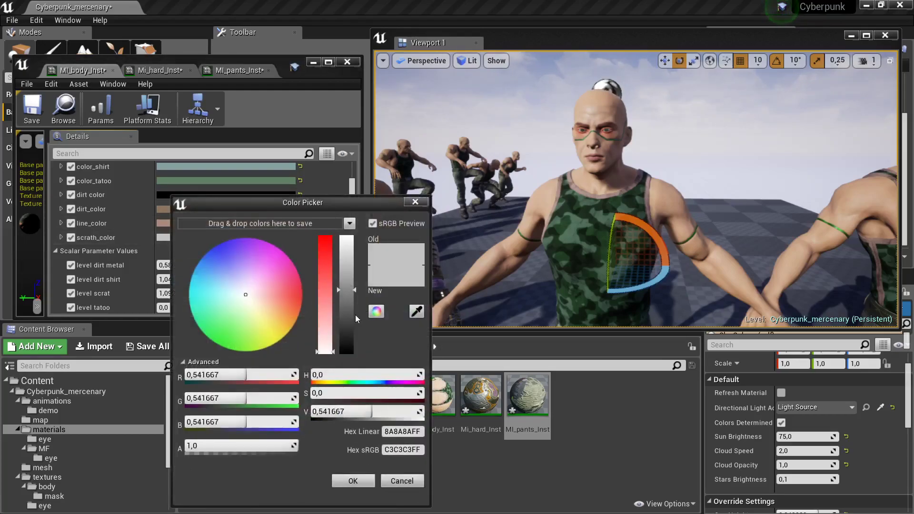
pyautogui.moveTo(347, 305); pyautogui.dragTo(348, 311)
pyautogui.moveTo(619, 190); pyautogui.dragTo(619, 143, button='right')
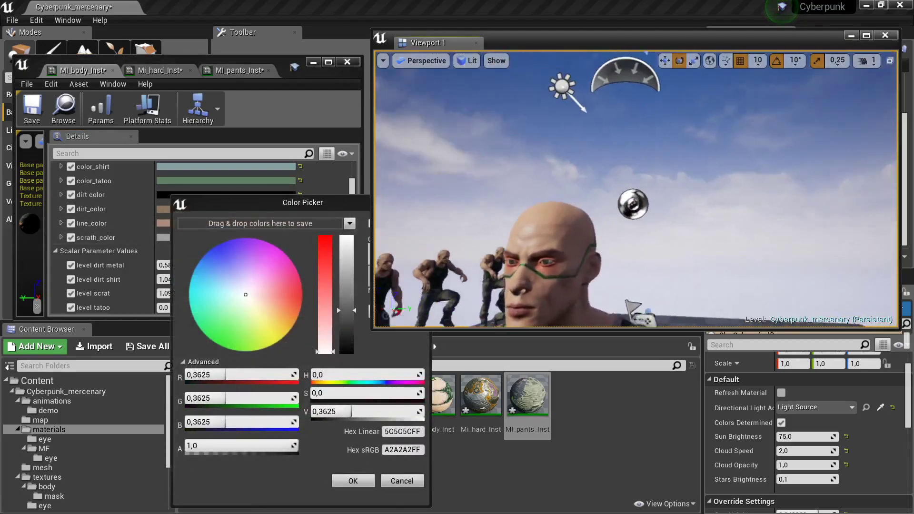
pyautogui.moveTo(636, 190)
pyautogui.mouseDown(button='right')
pyautogui.moveTo(636, 228)
pyautogui.moveTo(659, 185)
pyautogui.mouseUp(button='right')
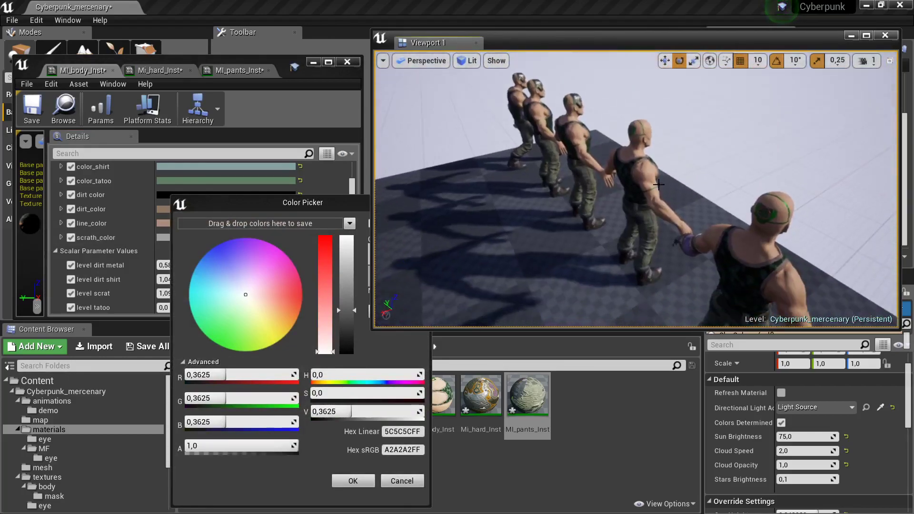
# Step: Rotate one soldier in the row by -120° and confirm the grey scratch colour
pyautogui.click(650, 184)
pyautogui.moveTo(657, 315); pyautogui.dragTo(695, 288)
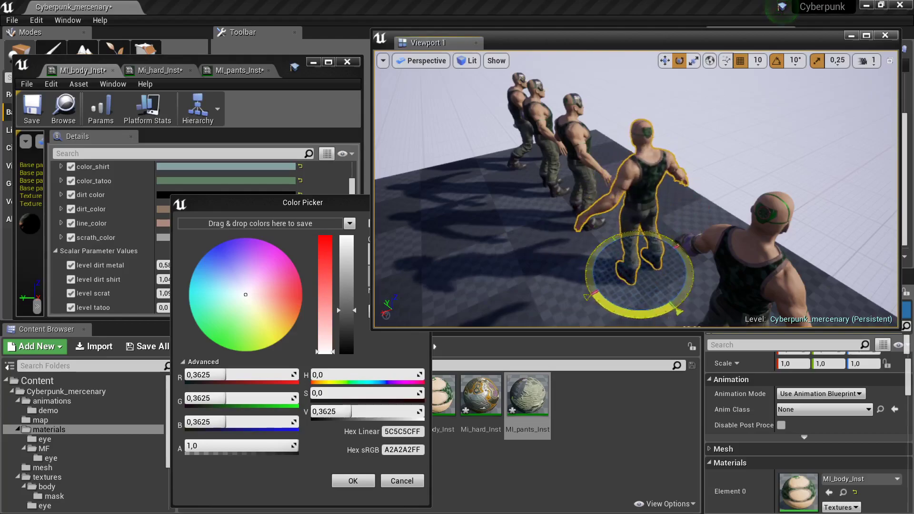
pyautogui.click(722, 95)
pyautogui.moveTo(723, 95); pyautogui.dragTo(722, 72, button='right')
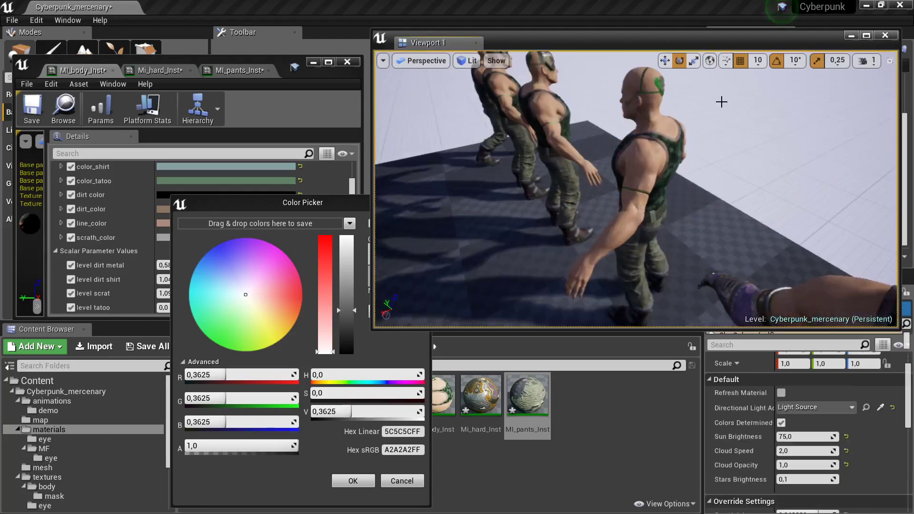
pyautogui.moveTo(681, 219); pyautogui.dragTo(681, 220, button='right')
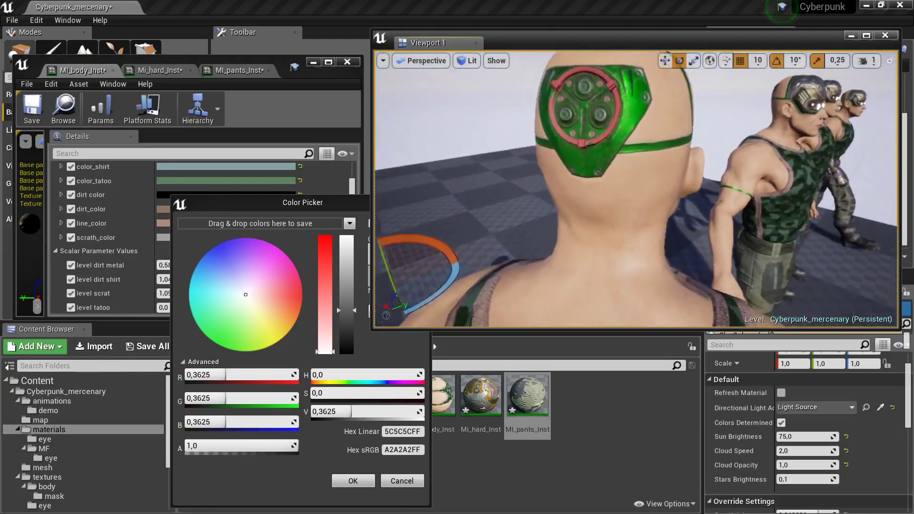
pyautogui.click(355, 479)
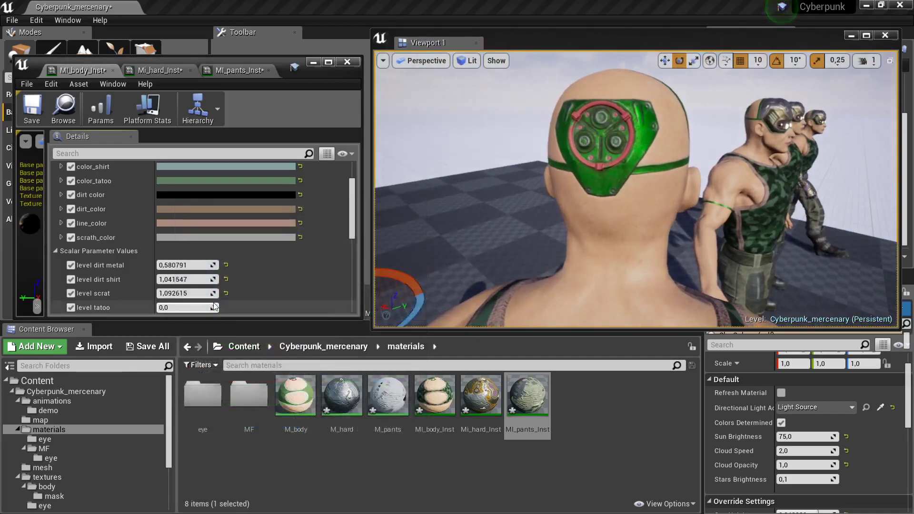
# Step: Raise level dirt shirt to 1.041547 and level dirt metal to 0.580791, and lower level scrat to 1.092615
pyautogui.scroll(-2, 191, 244)
pyautogui.scroll(-1, 190, 244)
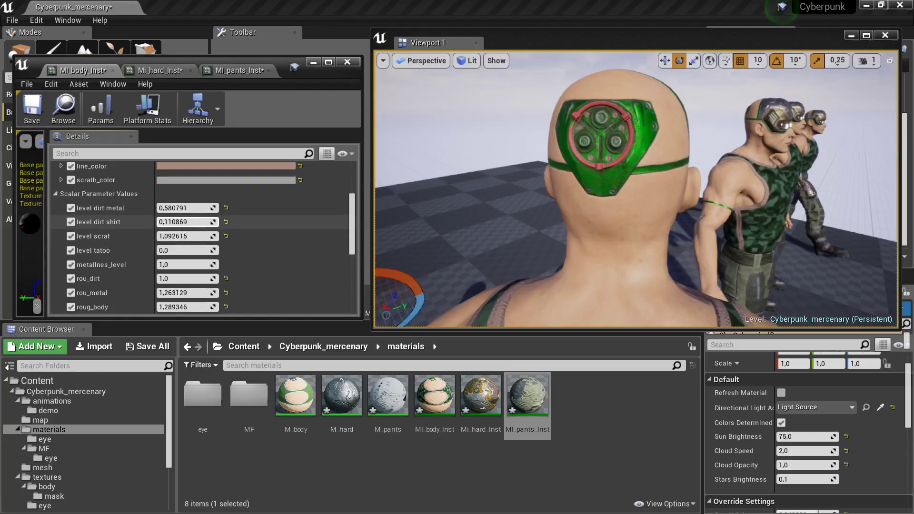
pyautogui.moveTo(186, 222); pyautogui.dragTo(190, 222)
pyautogui.moveTo(634, 191); pyautogui.dragTo(634, 191, button='right')
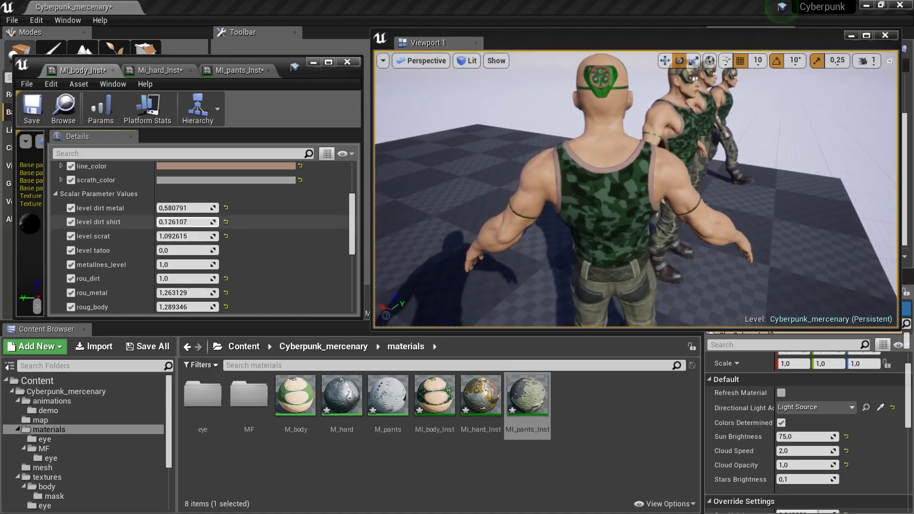
pyautogui.moveTo(186, 222)
pyautogui.mouseDown()
pyautogui.moveTo(200, 222)
pyautogui.moveTo(189, 222)
pyautogui.mouseUp()
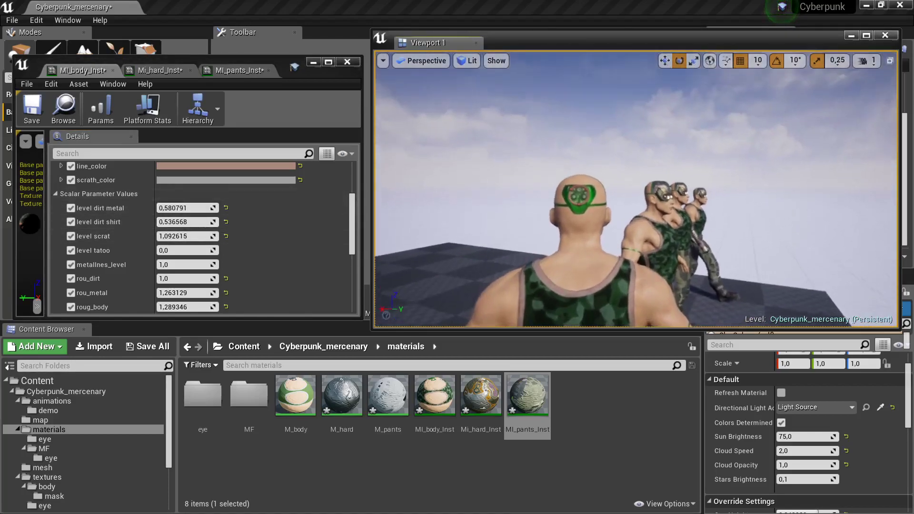
pyautogui.scroll(5, 454, 214)
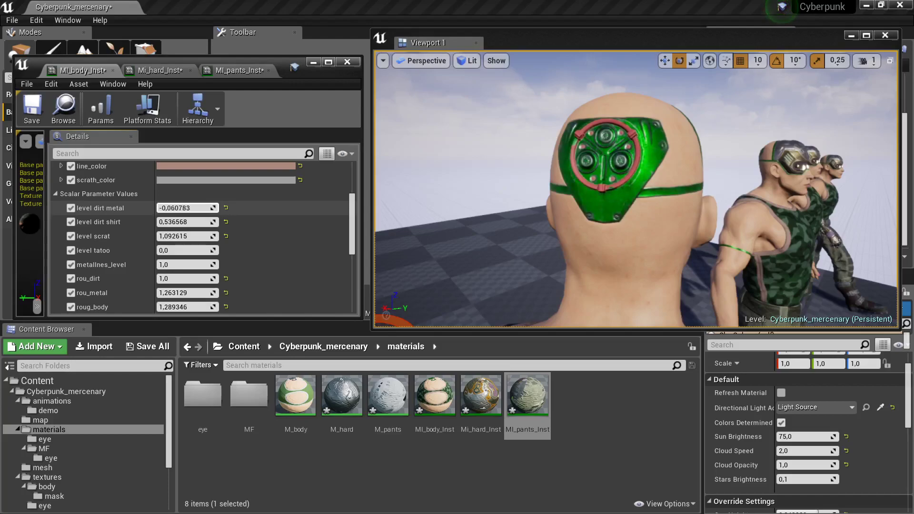
pyautogui.moveTo(186, 208); pyautogui.dragTo(205, 208)
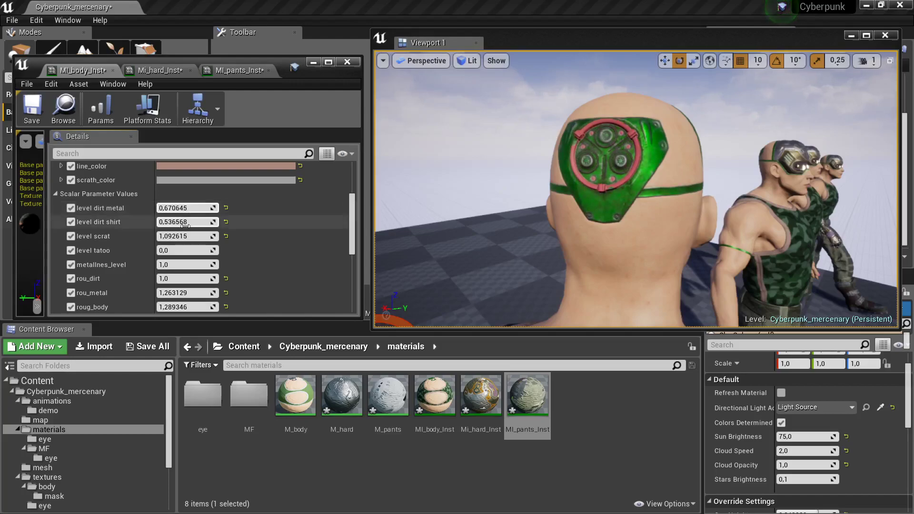
pyautogui.moveTo(186, 236); pyautogui.dragTo(167, 237)
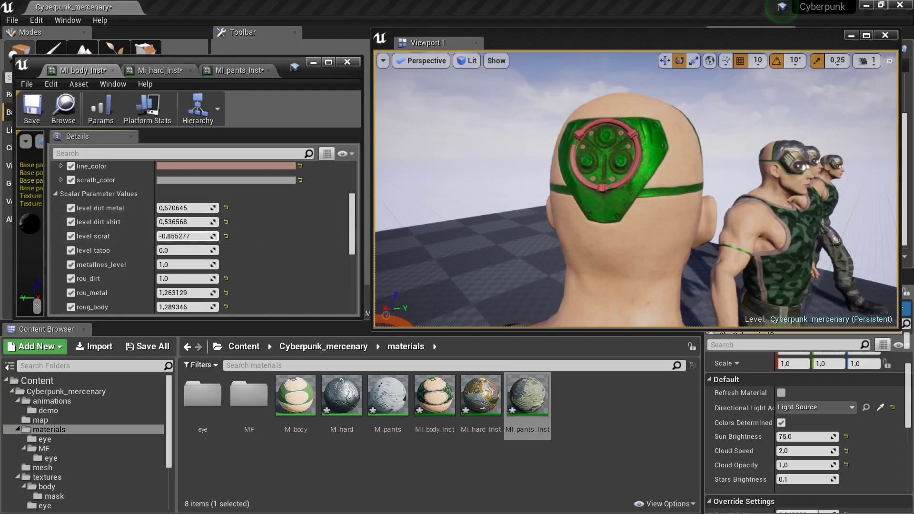
pyautogui.scroll(-1, 180, 246)
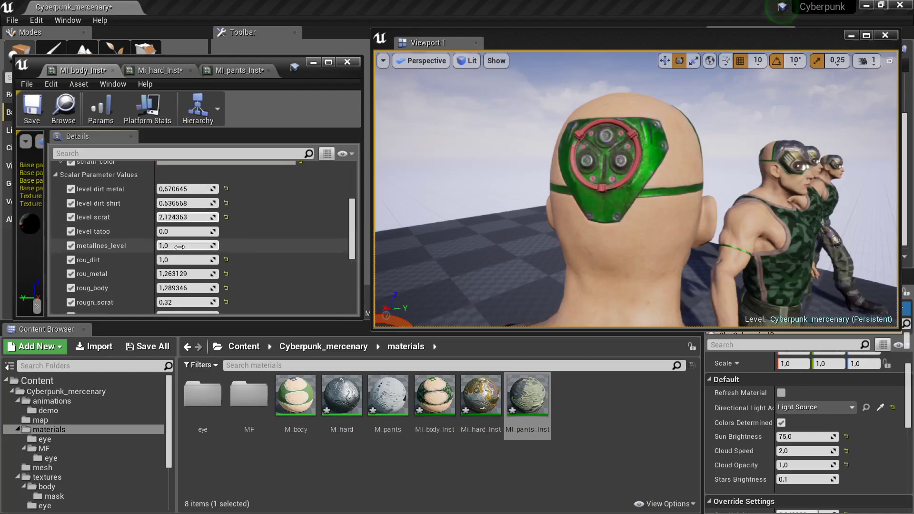
# Step: Change metallnes_level, lower rou_dirt and raise roug_body
pyautogui.moveTo(180, 246)
pyautogui.mouseDown()
pyautogui.moveTo(163, 247)
pyautogui.moveTo(205, 247)
pyautogui.mouseUp()
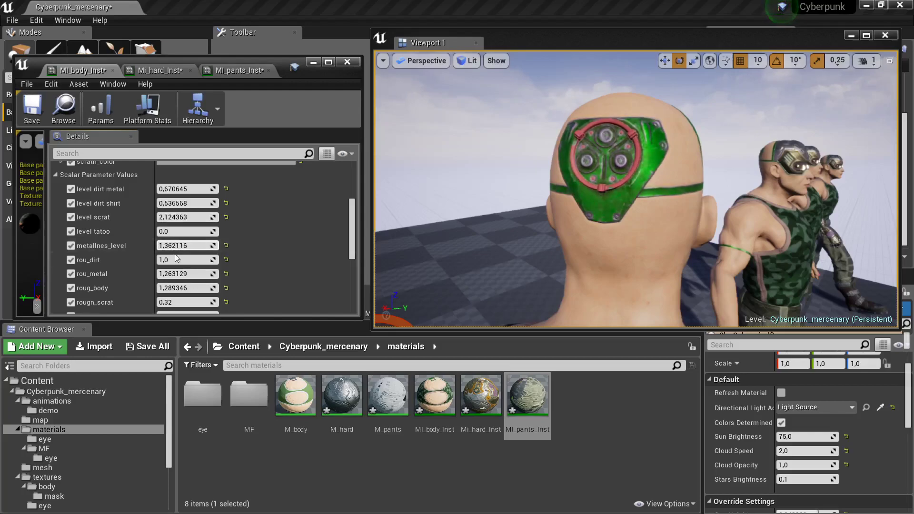
pyautogui.moveTo(186, 260); pyautogui.dragTo(177, 260)
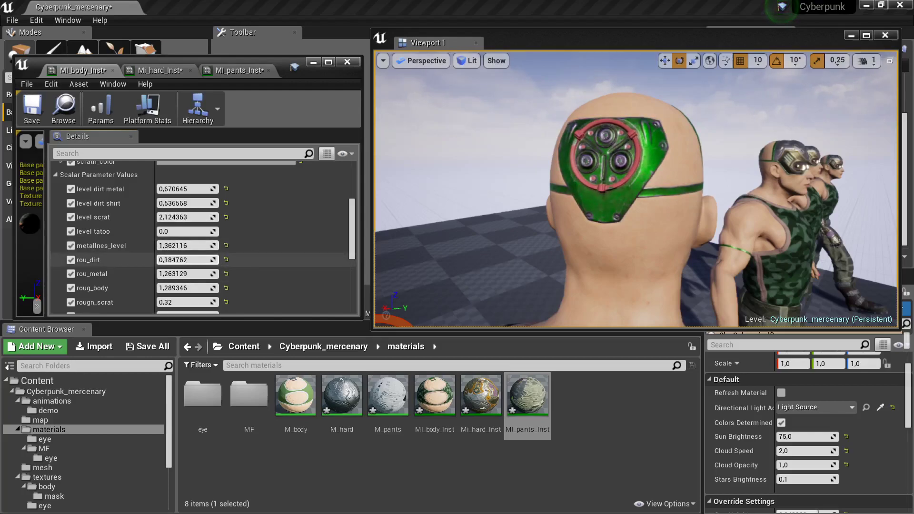
pyautogui.scroll(-1, 186, 260)
pyautogui.scroll(-1, 194, 261)
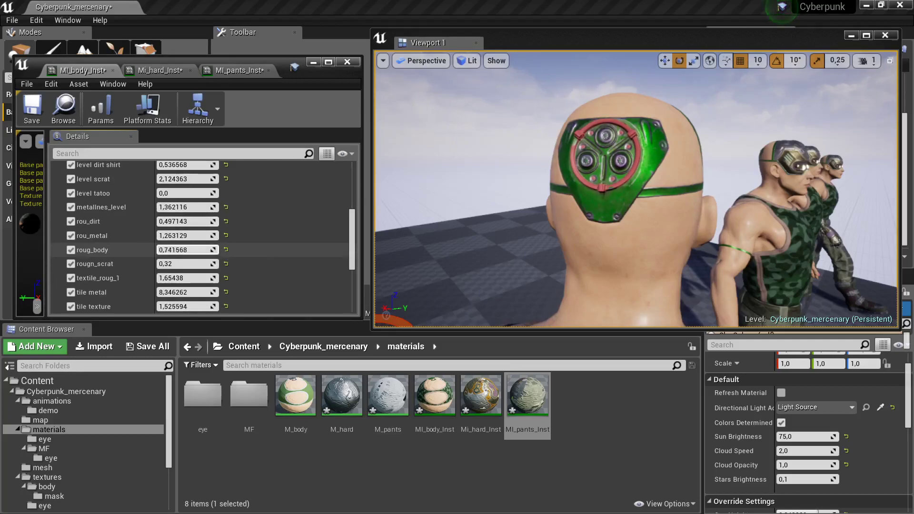
pyautogui.moveTo(186, 249); pyautogui.dragTo(200, 249)
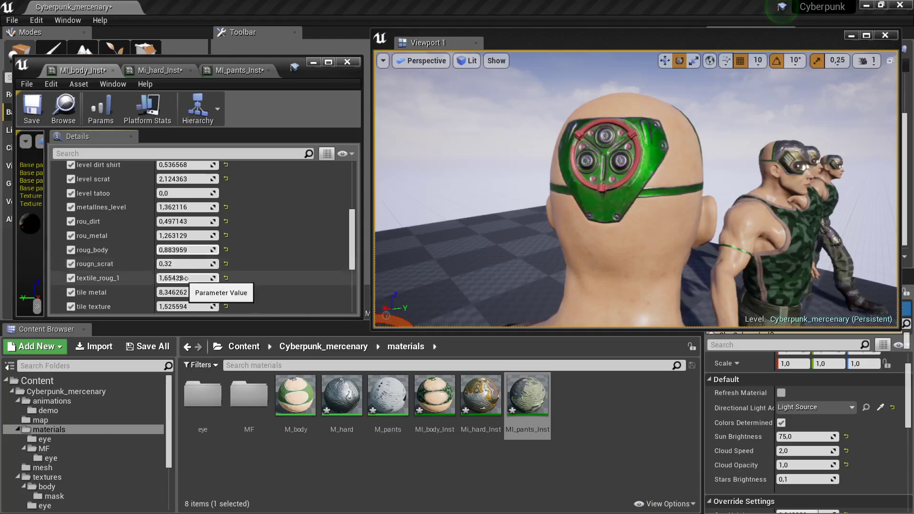
pyautogui.scroll(-1, 185, 279)
# Step: Set tile metal to 4.101363 and tile texture to 2.746413 for denser shirt camo
pyautogui.moveTo(619, 190); pyautogui.dragTo(619, 214, button='right')
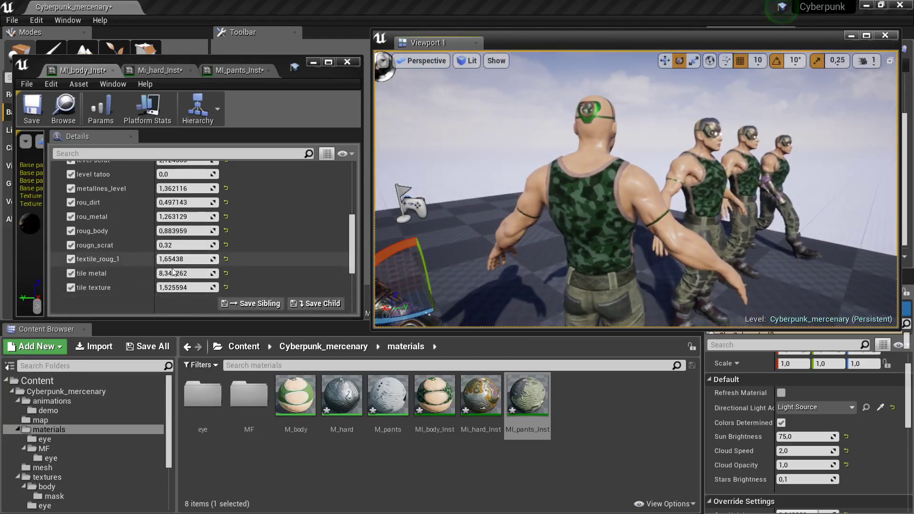
pyautogui.moveTo(188, 273); pyautogui.dragTo(157, 273)
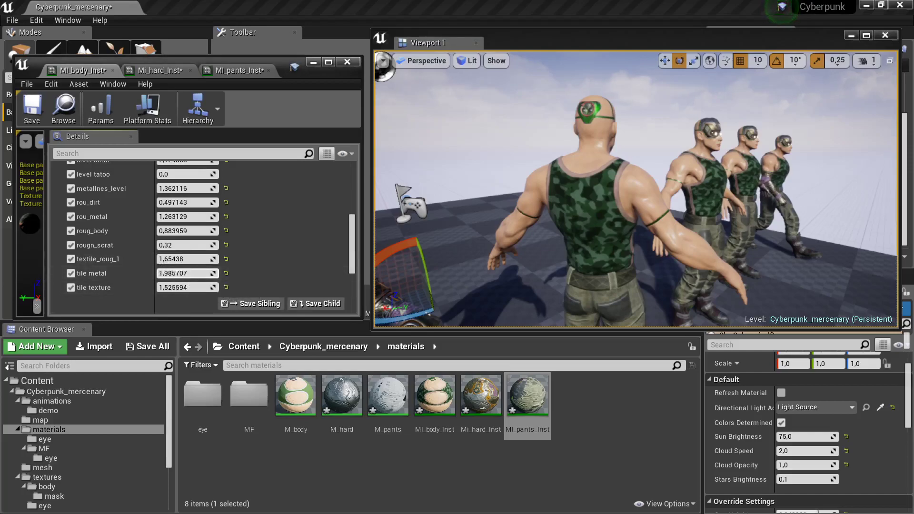
pyautogui.moveTo(625, 204); pyautogui.dragTo(625, 204, button='right')
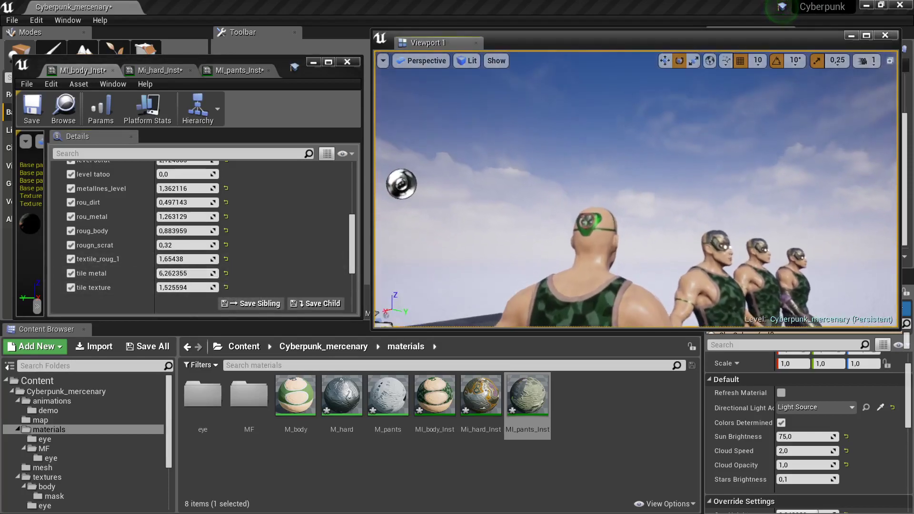
pyautogui.moveTo(188, 273); pyautogui.dragTo(171, 273)
pyautogui.moveTo(625, 204); pyautogui.dragTo(625, 204, button='right')
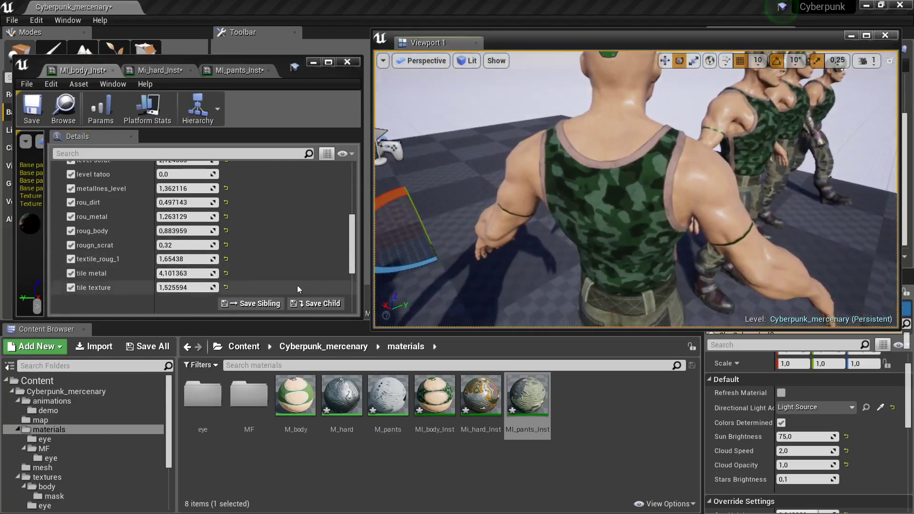
pyautogui.moveTo(203, 288)
pyautogui.mouseDown()
pyautogui.moveTo(229, 288)
pyautogui.moveTo(205, 288)
pyautogui.mouseUp()
pyautogui.moveTo(626, 204)
pyautogui.mouseDown(button='right')
pyautogui.moveTo(595, 190)
pyautogui.moveTo(586, 138)
pyautogui.mouseUp(button='right')
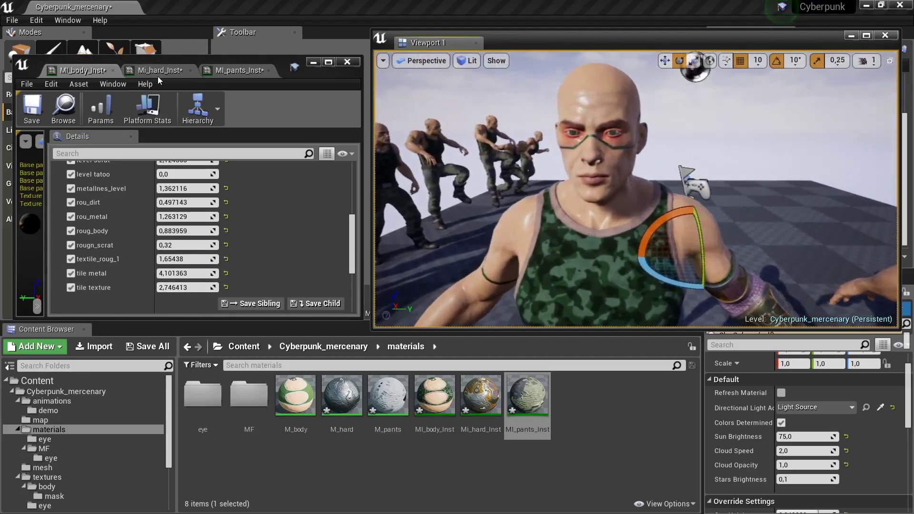
# Step: Show MI_hard_Inst's parameters and select the character with the armoured forearm
pyautogui.click(158, 71)
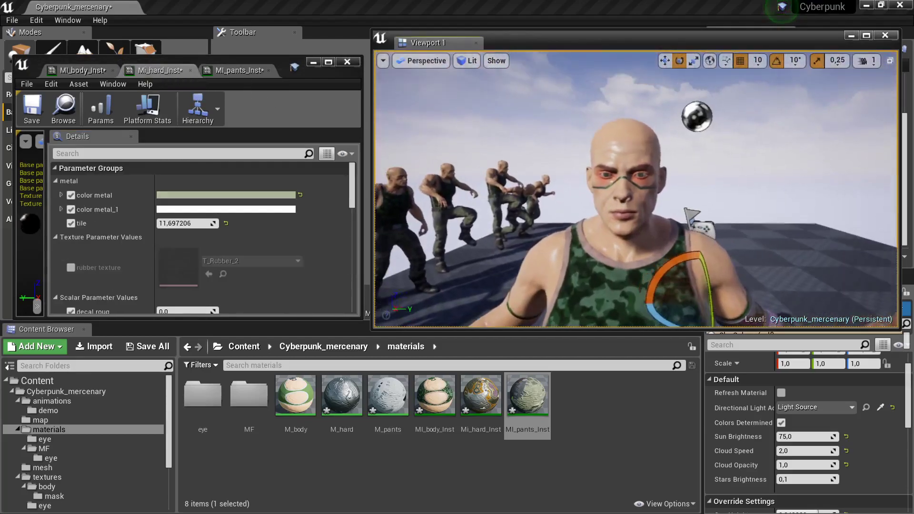
pyautogui.click(66, 71)
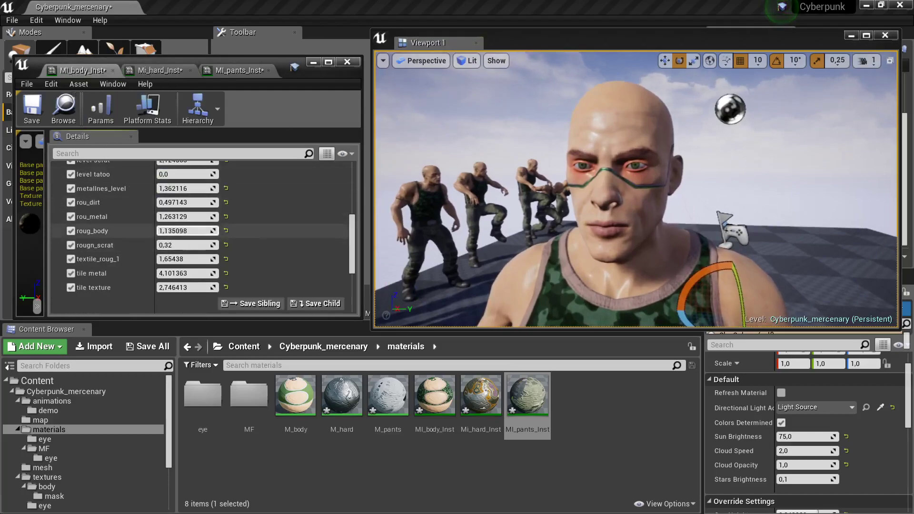
pyautogui.click(162, 72)
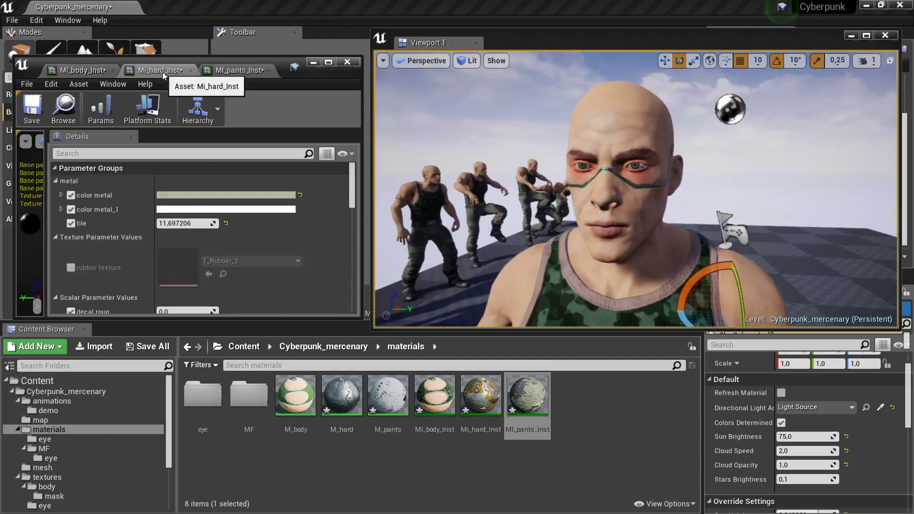
pyautogui.moveTo(534, 154); pyautogui.dragTo(534, 153, button='right')
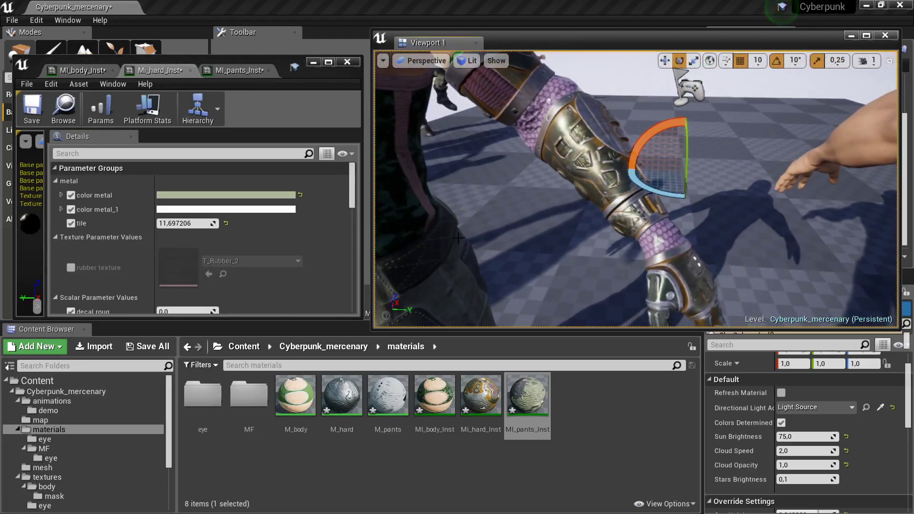
pyautogui.click(624, 211)
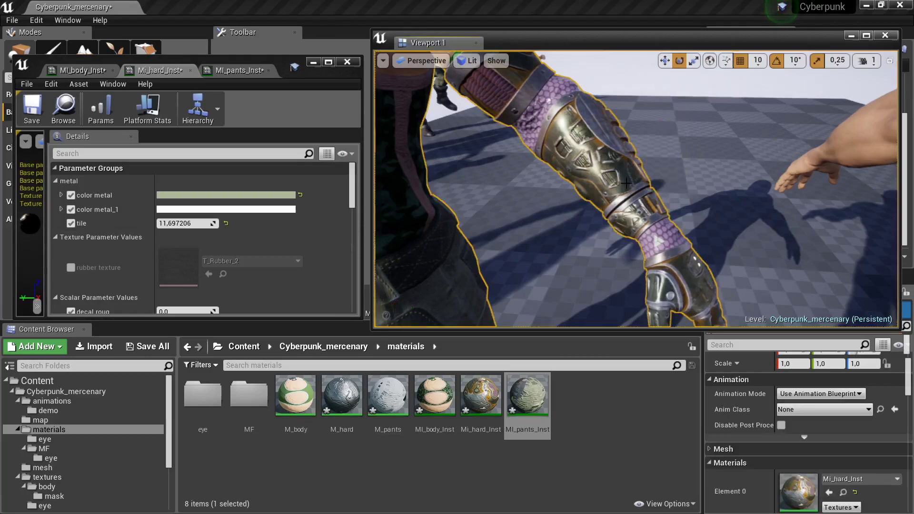
pyautogui.moveTo(667, 102); pyautogui.dragTo(663, 97, button='right')
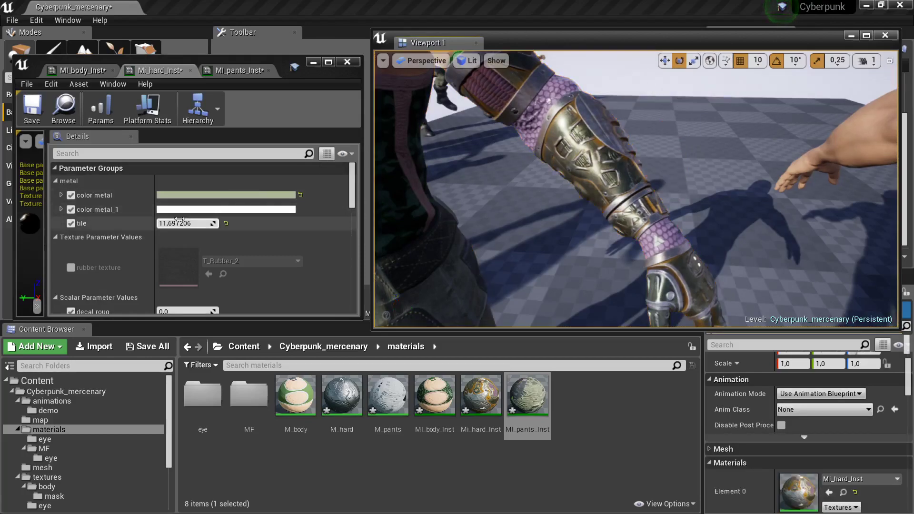
pyautogui.scroll(-3, 171, 217)
pyautogui.scroll(3, 170, 218)
# Step: Try adjusting MI_hard_Inst's color metal but keep it salmon
pyautogui.click(178, 195)
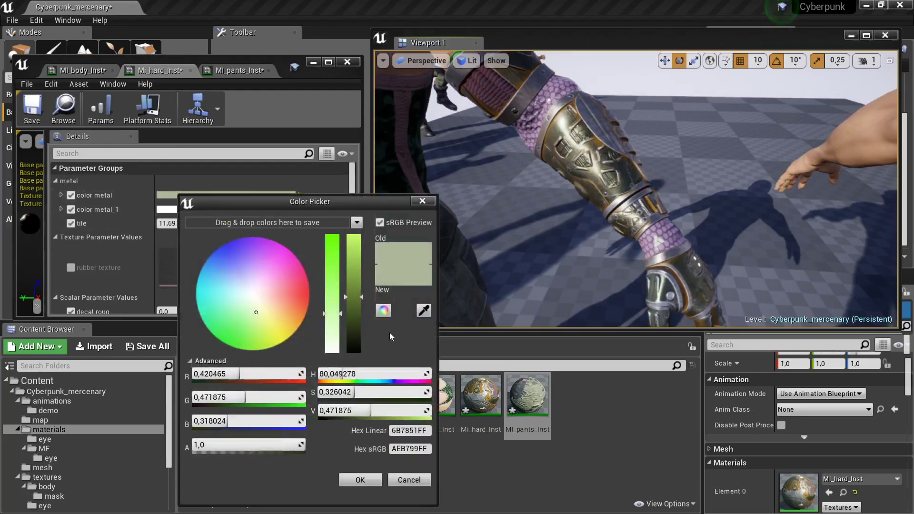
pyautogui.click(358, 345)
pyautogui.moveTo(358, 345); pyautogui.dragTo(358, 268)
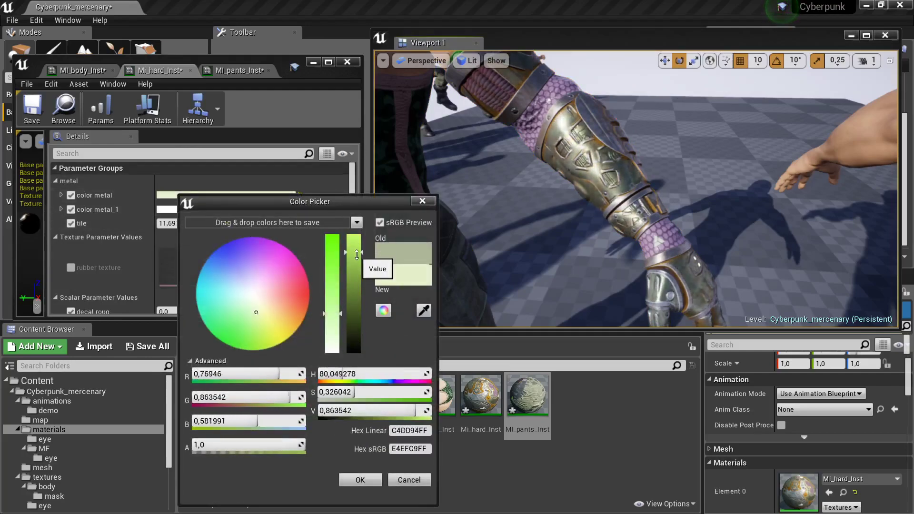
pyautogui.moveTo(291, 281)
pyautogui.mouseDown()
pyautogui.moveTo(257, 274)
pyautogui.moveTo(282, 301)
pyautogui.mouseUp()
pyautogui.click(361, 480)
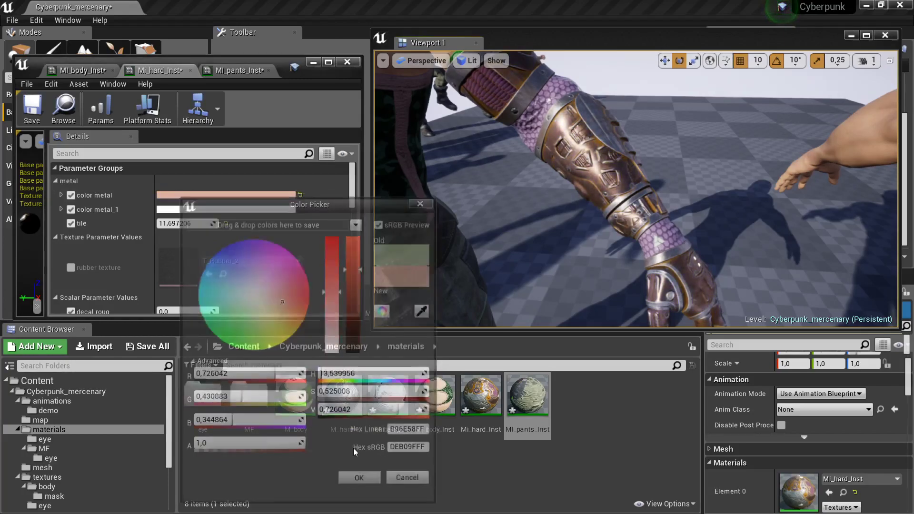
# Step: Make color metal_1 a saturated violet-blue (sRGB 6B55E5FF) on the arm armour
pyautogui.click(178, 210)
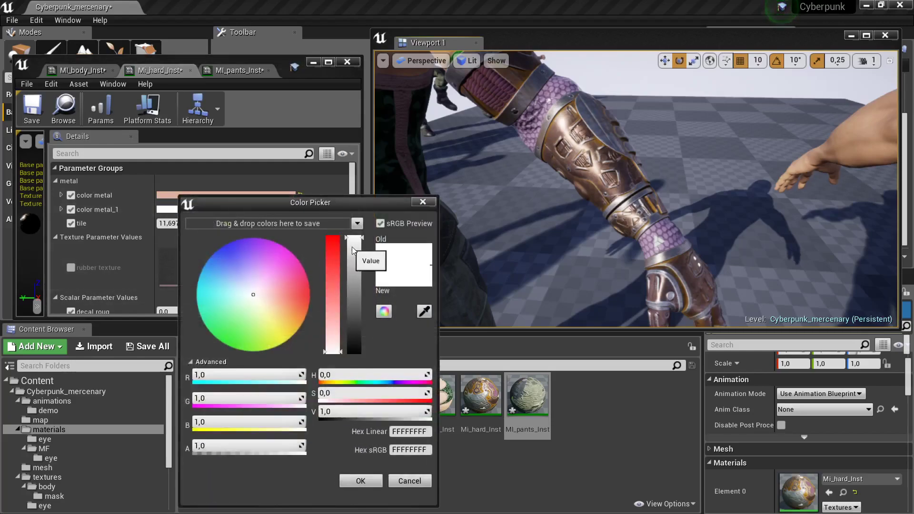
pyautogui.moveTo(352, 246); pyautogui.dragTo(357, 263)
pyautogui.click(245, 255)
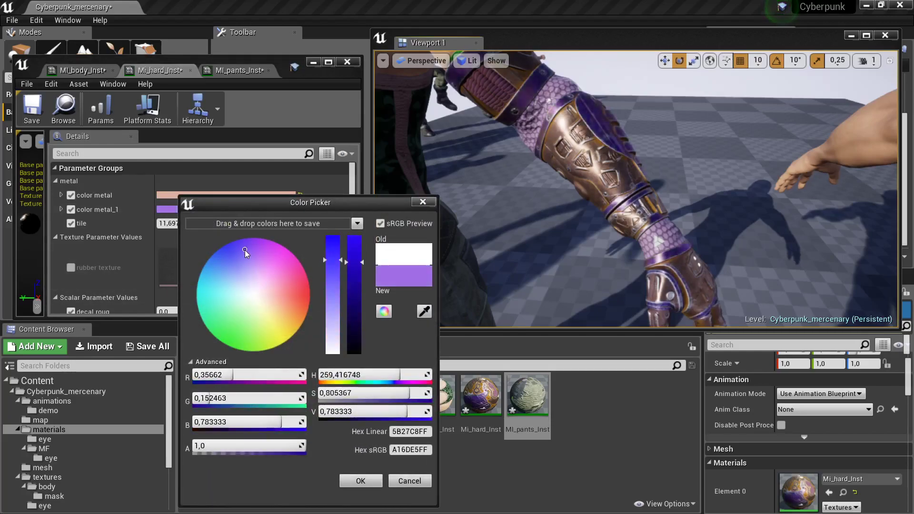
pyautogui.moveTo(248, 256); pyautogui.dragTo(239, 265)
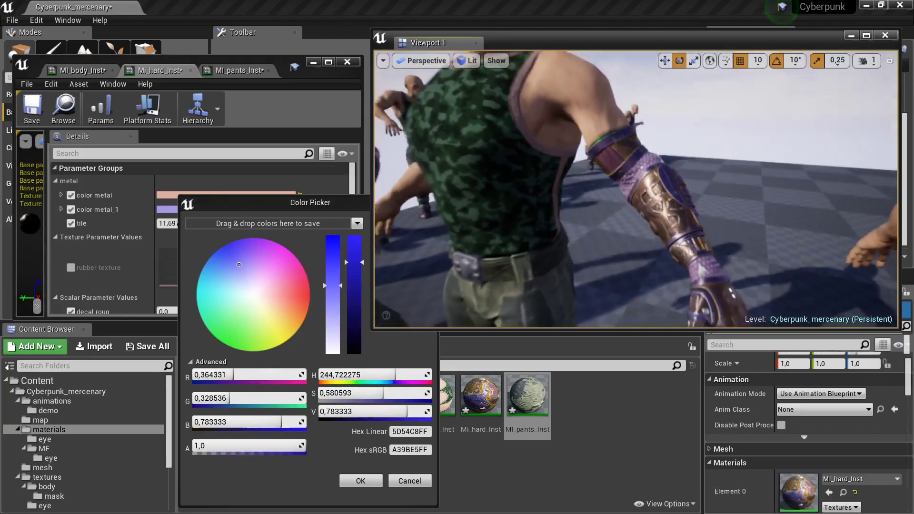
pyautogui.click(591, 181)
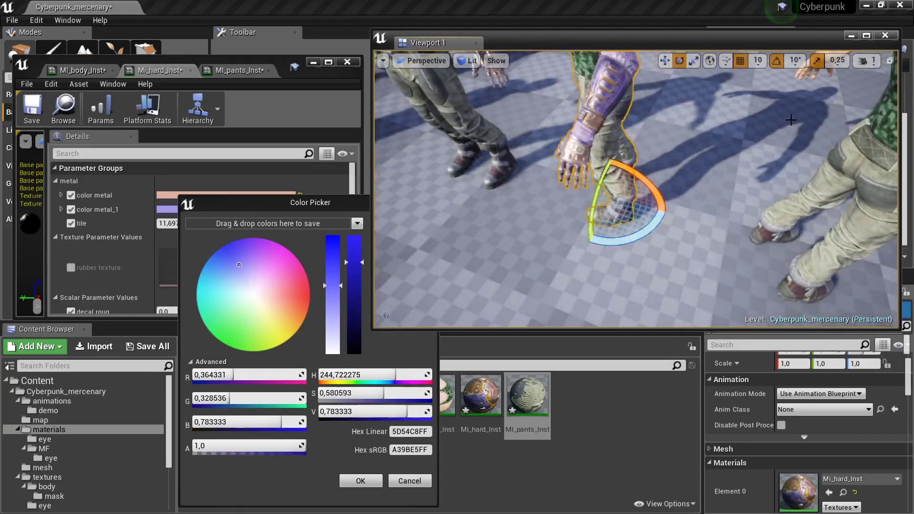
pyautogui.click(714, 267)
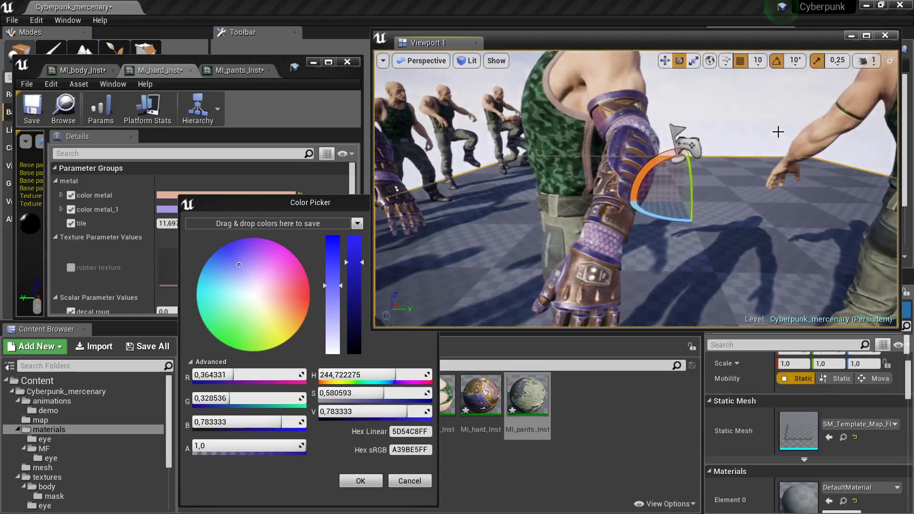
pyautogui.click(746, 123)
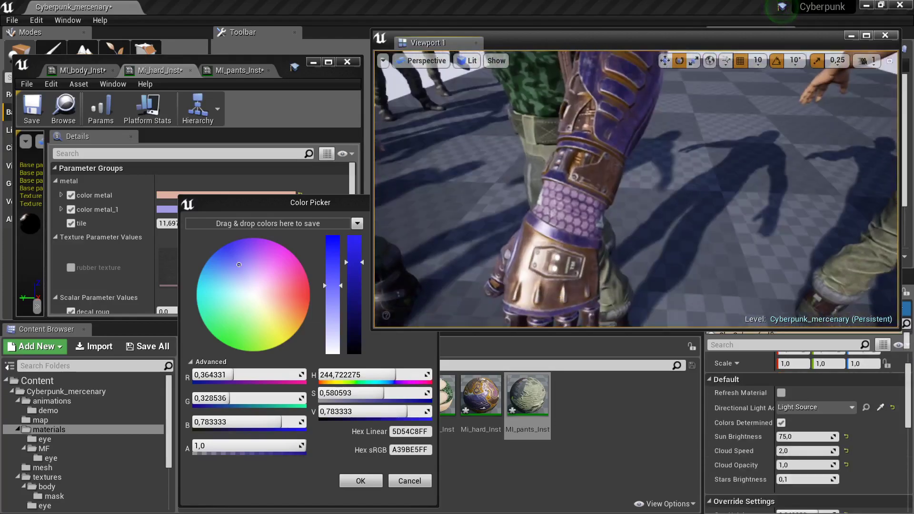
pyautogui.moveTo(427, 221); pyautogui.dragTo(427, 221, button='right')
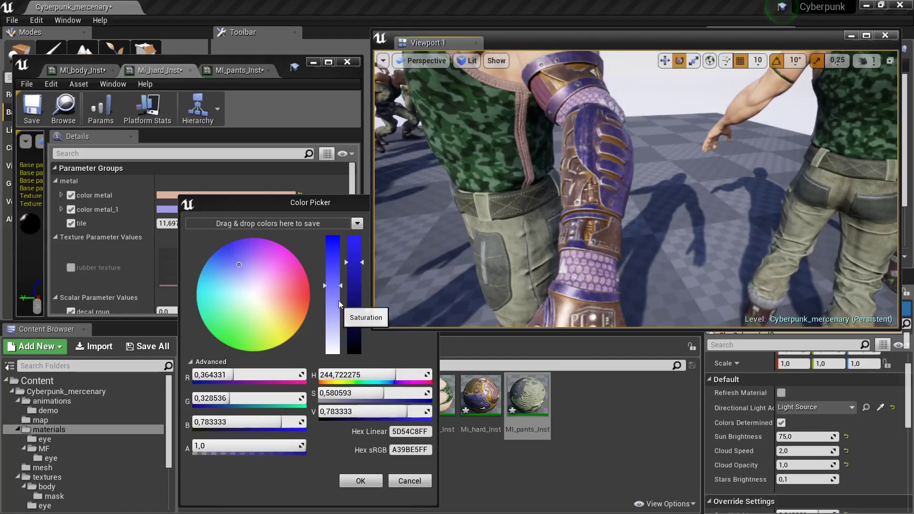
pyautogui.moveTo(340, 305); pyautogui.dragTo(333, 250)
pyautogui.click(373, 479)
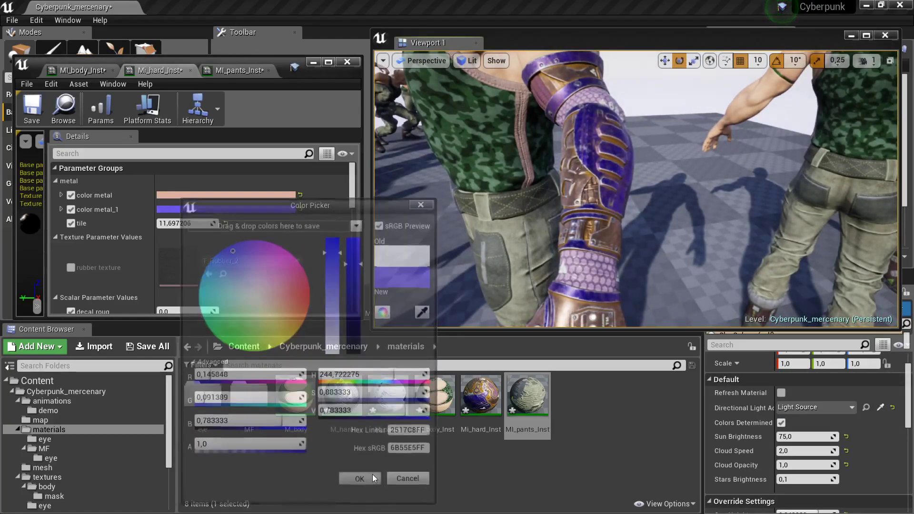
pyautogui.click(372, 475)
pyautogui.scroll(-2, 186, 238)
# Step: Raise leather roug to about 0.31 and set level decals to 0.977142
pyautogui.scroll(2, 181, 231)
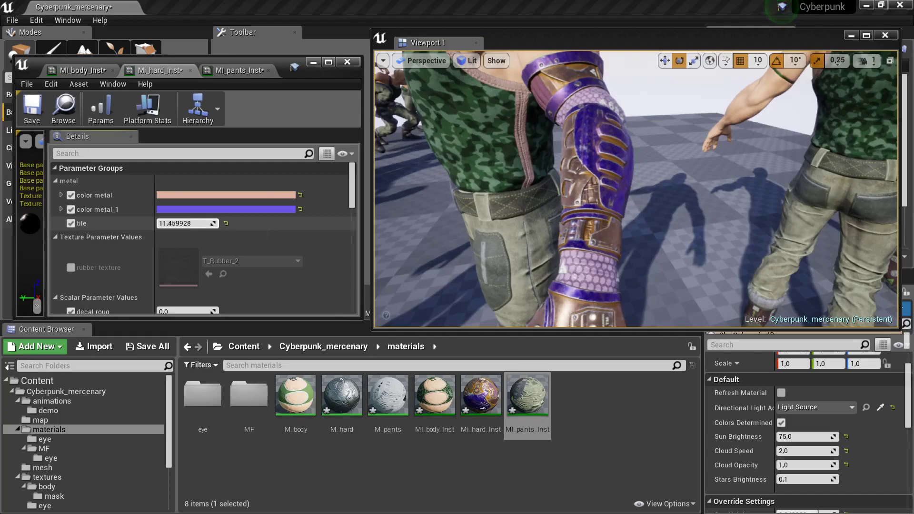
pyautogui.scroll(-5, 110, 263)
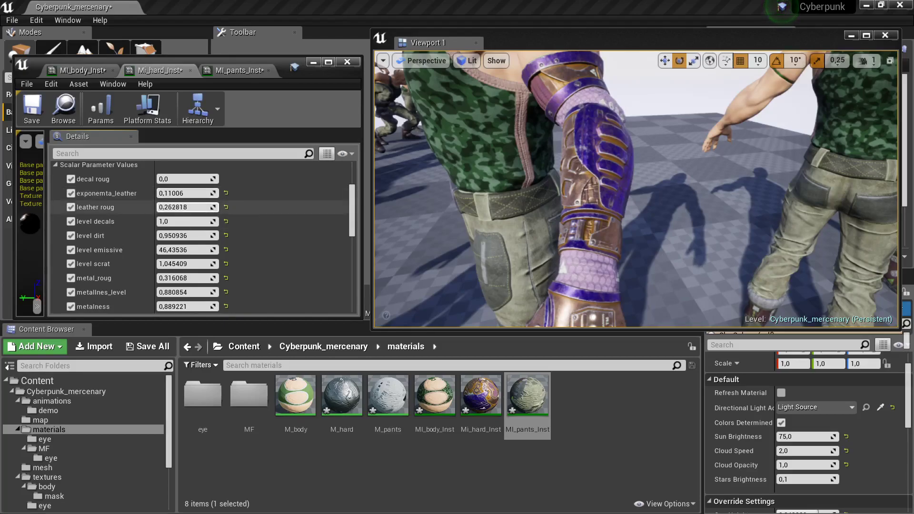
pyautogui.moveTo(182, 207)
pyautogui.mouseDown()
pyautogui.moveTo(181, 221)
pyautogui.moveTo(171, 221)
pyautogui.mouseUp()
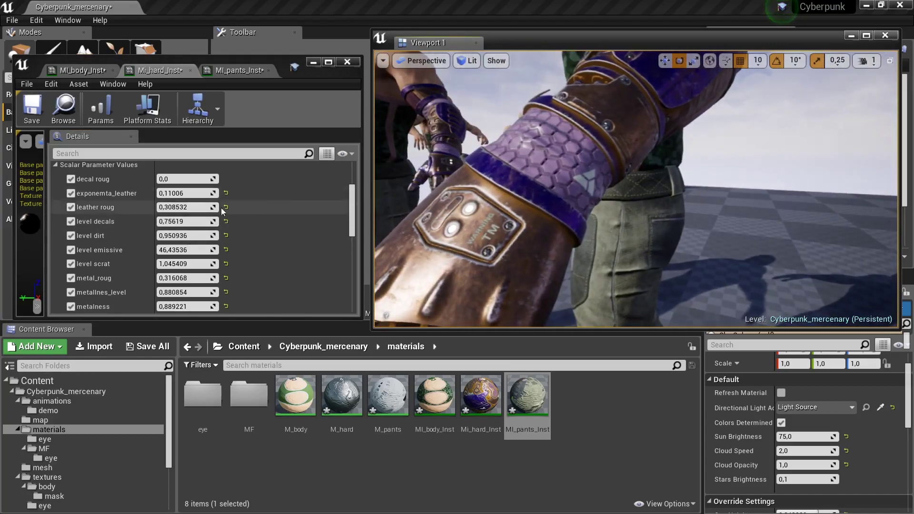
pyautogui.moveTo(213, 222); pyautogui.dragTo(190, 222)
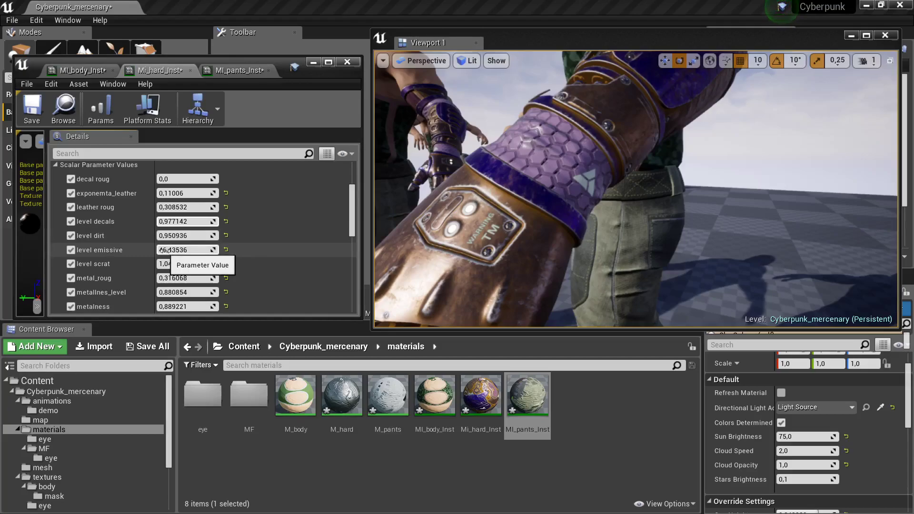
pyautogui.scroll(-3, 169, 248)
pyautogui.scroll(-3, 173, 255)
pyautogui.scroll(2, 173, 255)
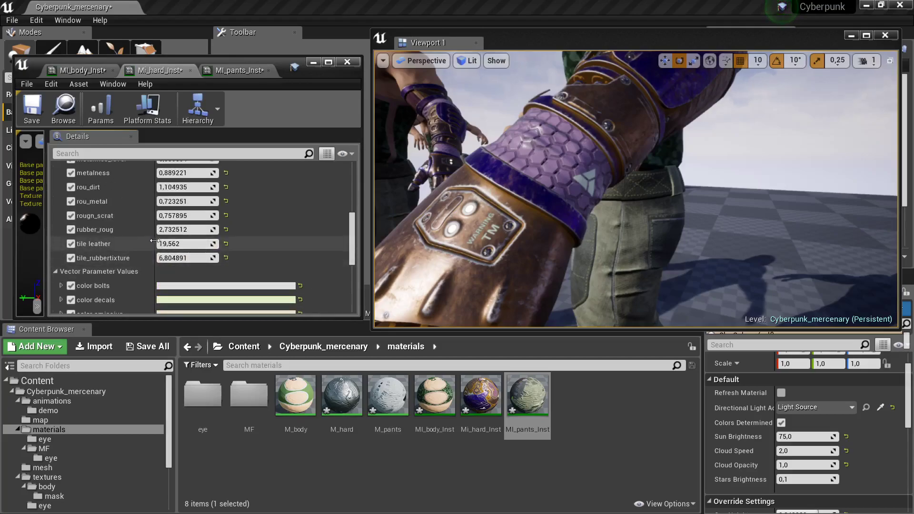
pyautogui.scroll(1, 153, 238)
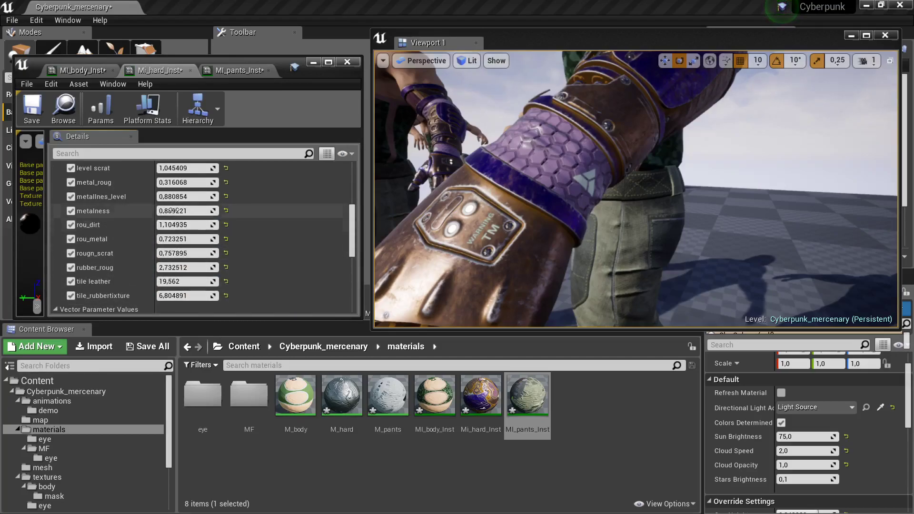
pyautogui.scroll(1, 179, 173)
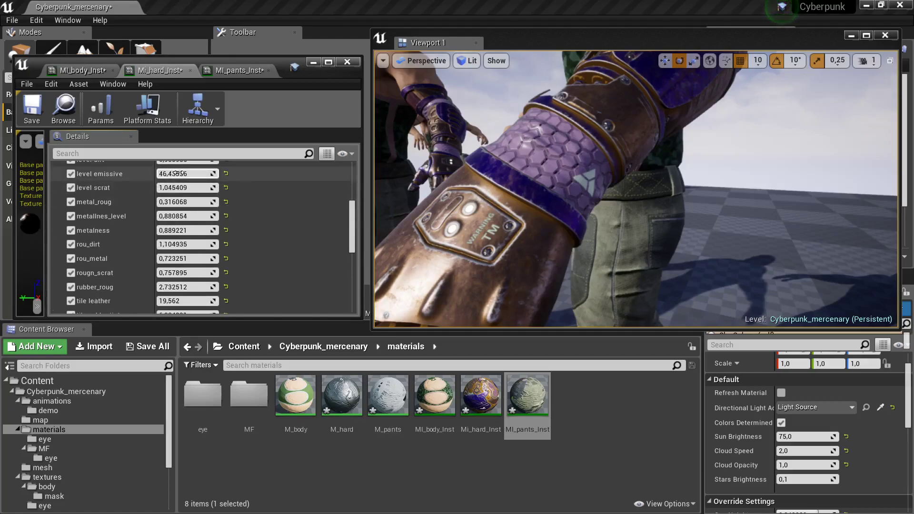
# Step: Lower level scrat and set the gauntlet's level emissive glow to 1.835281
pyautogui.moveTo(185, 187); pyautogui.dragTo(162, 187)
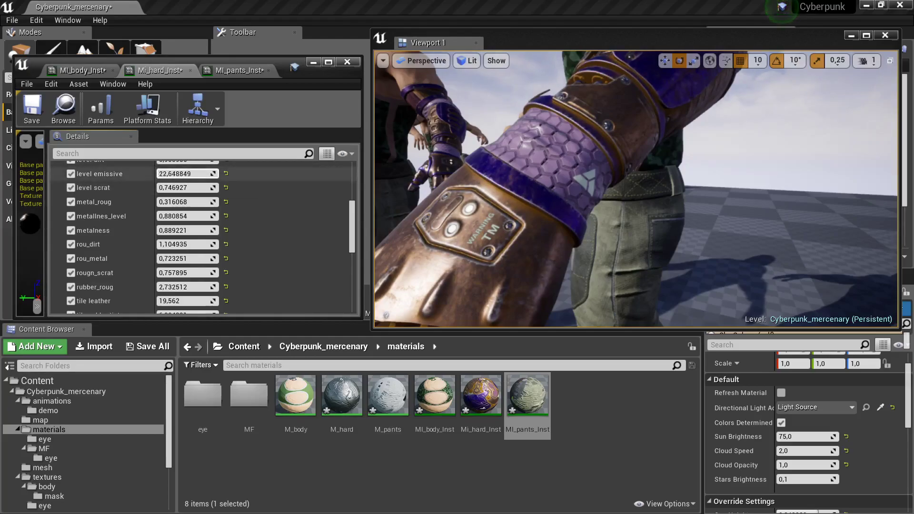
pyautogui.moveTo(185, 173); pyautogui.dragTo(214, 173)
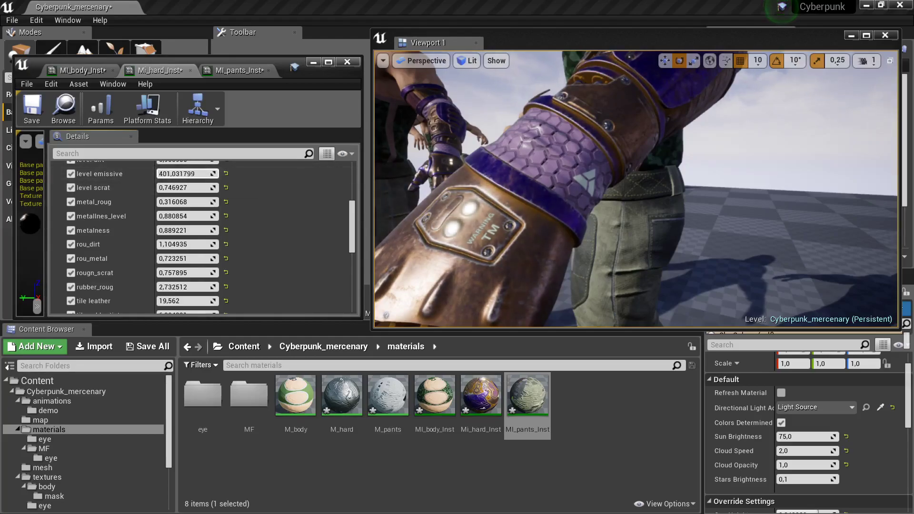
pyautogui.moveTo(565, 247); pyautogui.dragTo(607, 260, button='right')
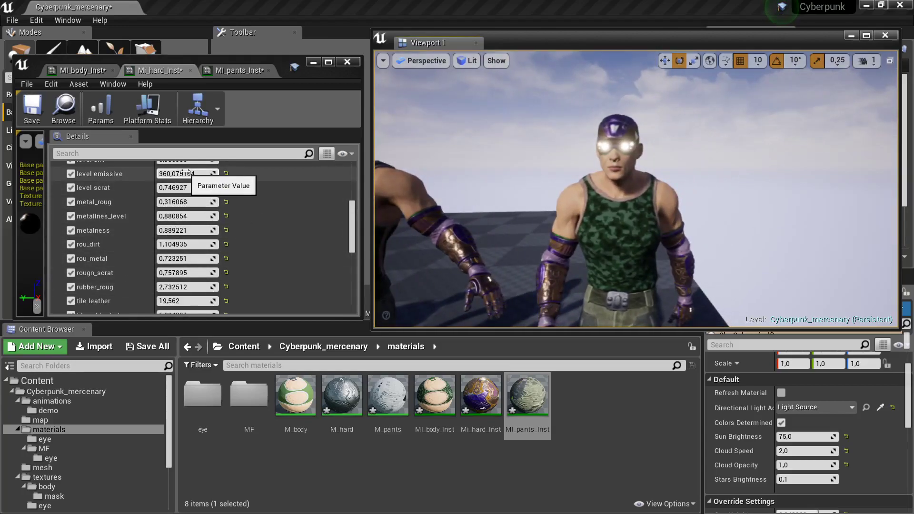
pyautogui.moveTo(186, 174); pyautogui.dragTo(172, 174)
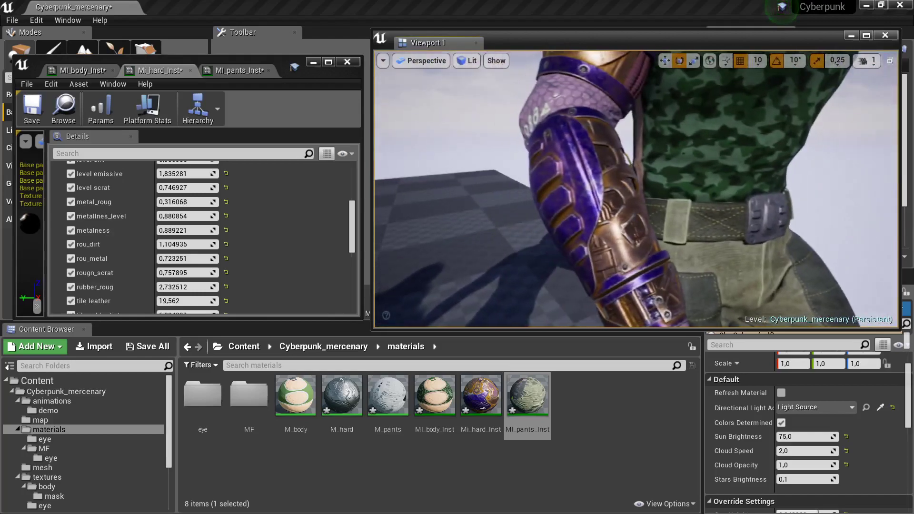
# Step: Set rubber_roug to 2.921438 and raise tile leather to 21.547394
pyautogui.scroll(-1, 178, 230)
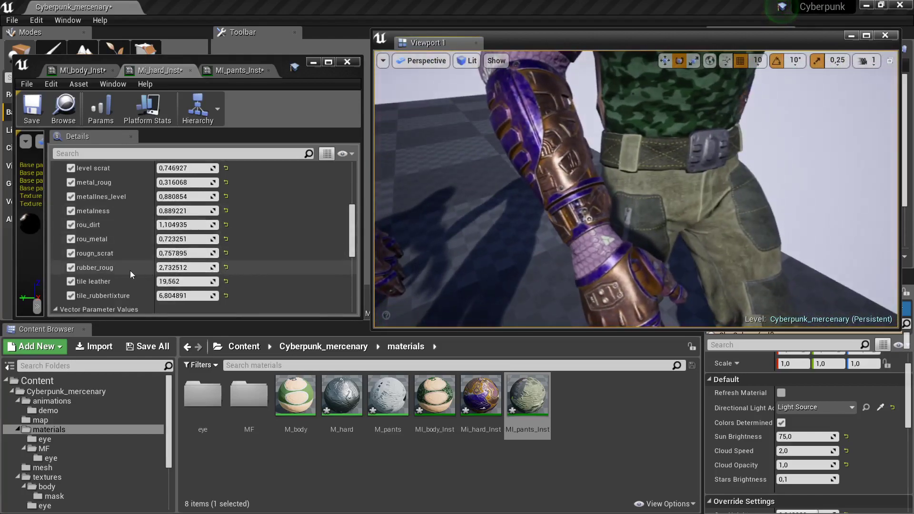
pyautogui.moveTo(186, 268); pyautogui.dragTo(176, 268)
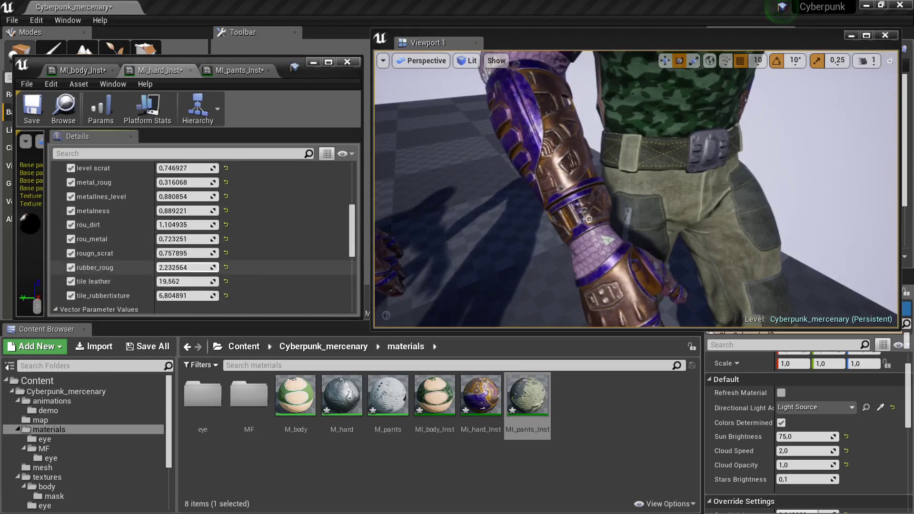
pyautogui.scroll(-2, 118, 274)
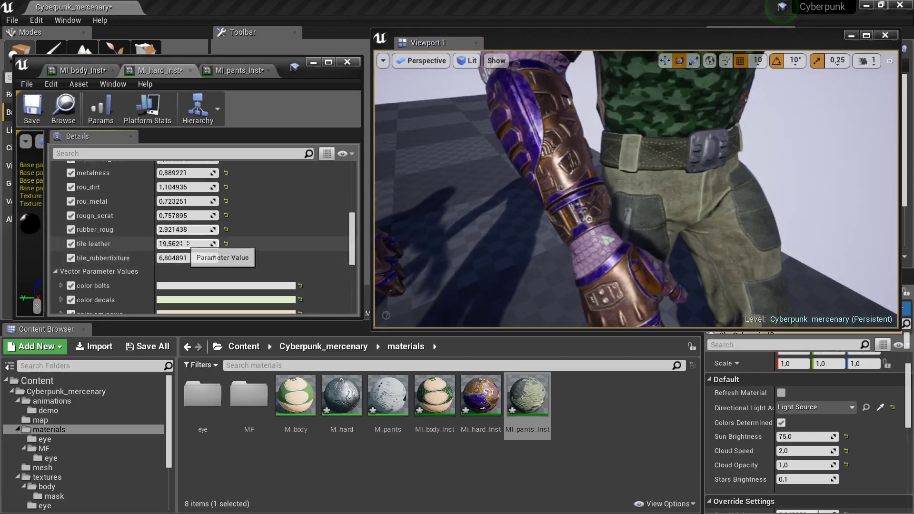
pyautogui.moveTo(186, 244); pyautogui.dragTo(224, 244)
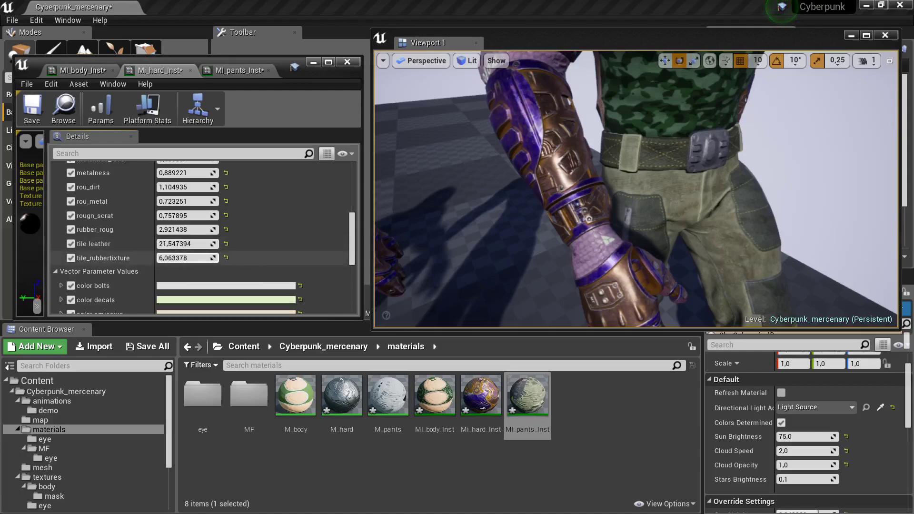
pyautogui.scroll(-5, 164, 267)
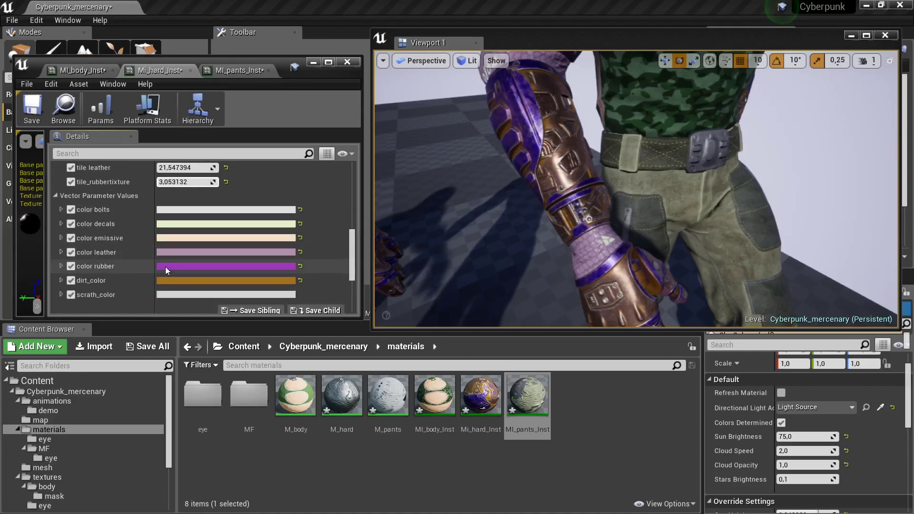
# Step: Set the bolts colour to a light, near-white green
pyautogui.click(192, 210)
pyautogui.moveTo(367, 279); pyautogui.dragTo(368, 242)
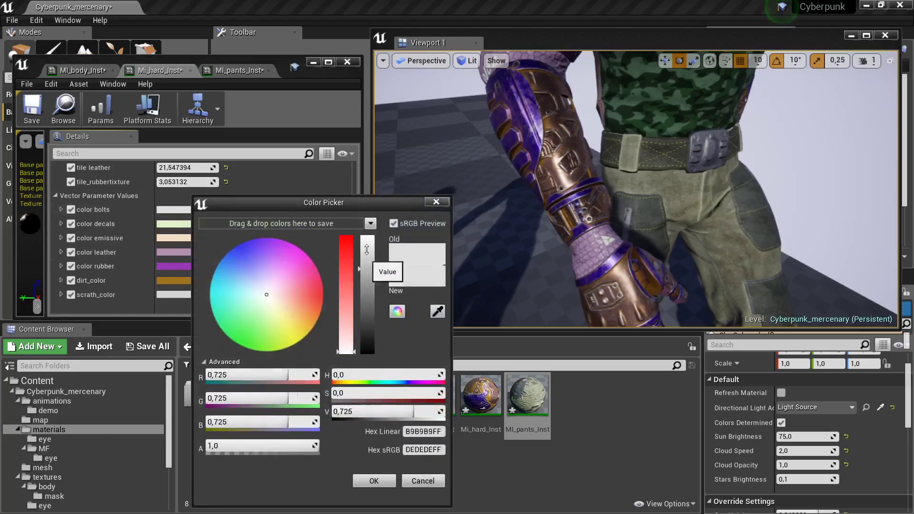
pyautogui.click(245, 326)
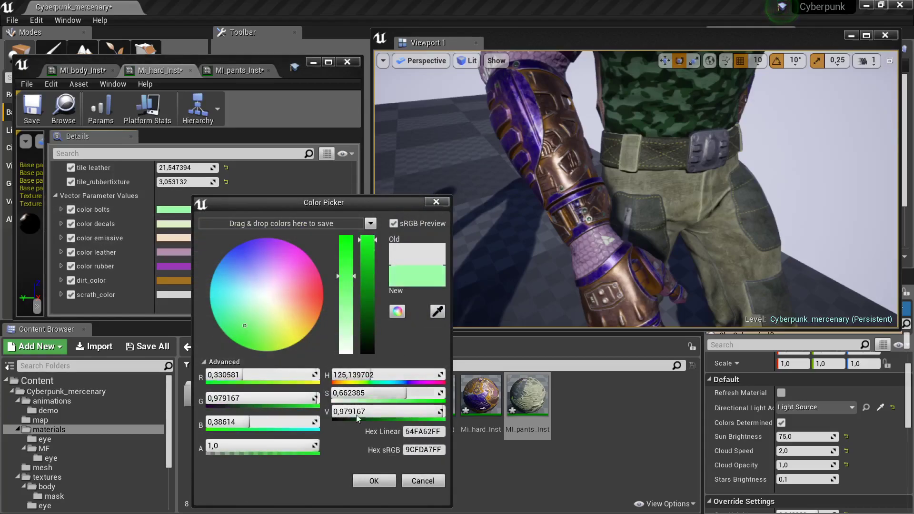
pyautogui.click(371, 476)
# Step: Change the decals colour to a pale green
pyautogui.click(198, 224)
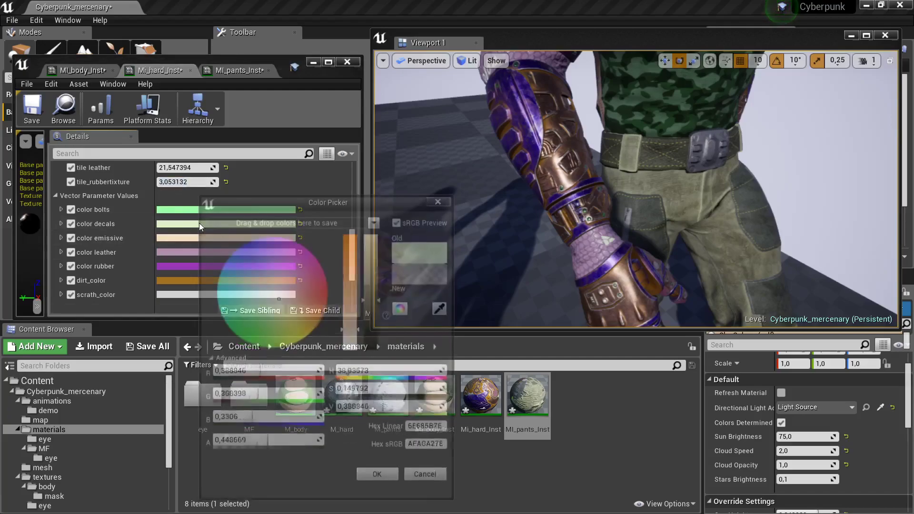
pyautogui.moveTo(377, 284)
pyautogui.mouseDown()
pyautogui.moveTo(374, 333)
pyautogui.moveTo(375, 244)
pyautogui.mouseUp()
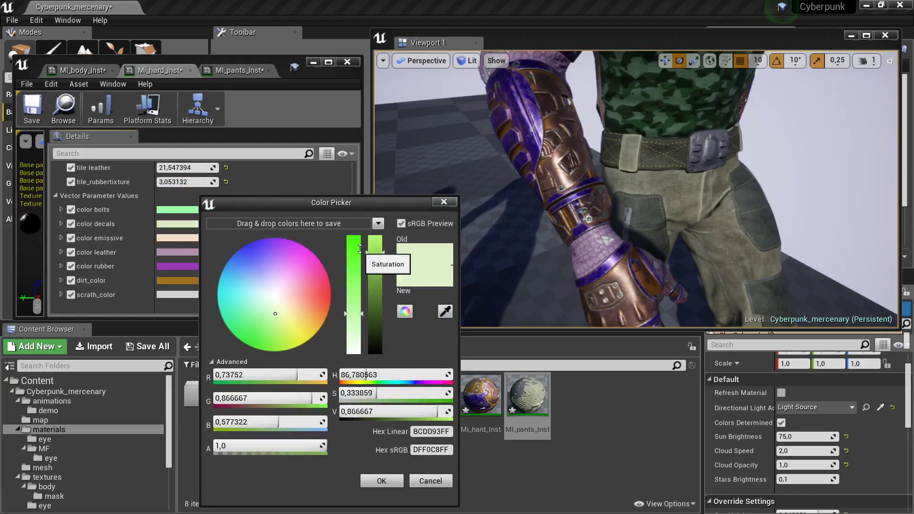
pyautogui.click(253, 243)
pyautogui.moveTo(253, 243); pyautogui.dragTo(260, 313)
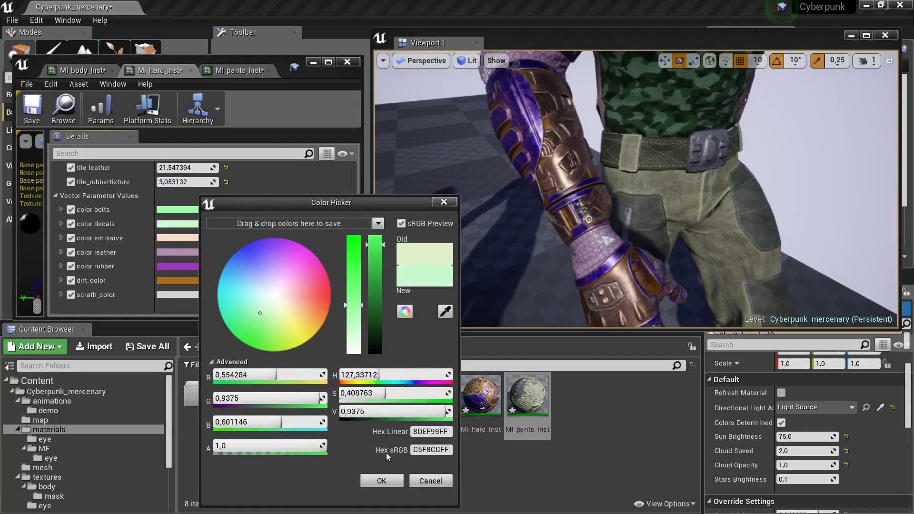
pyautogui.click(382, 482)
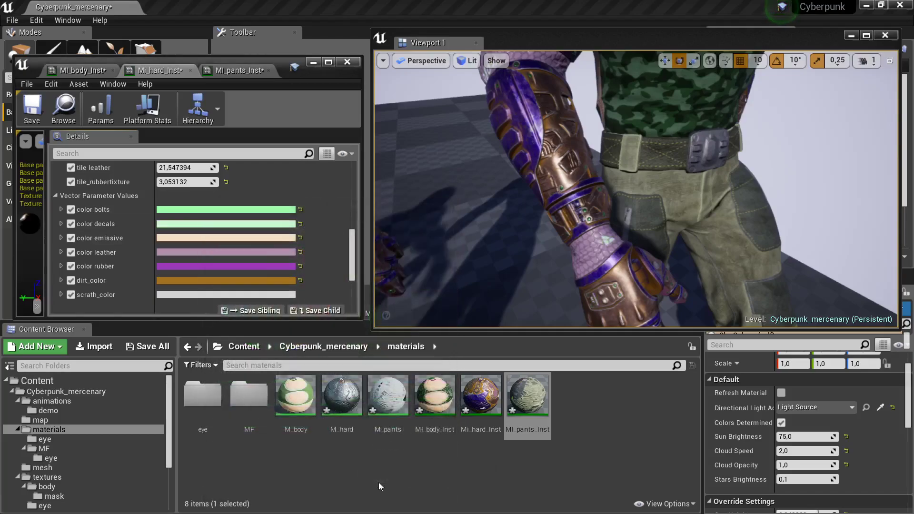
# Step: Darken the pink leather colour
pyautogui.click(195, 253)
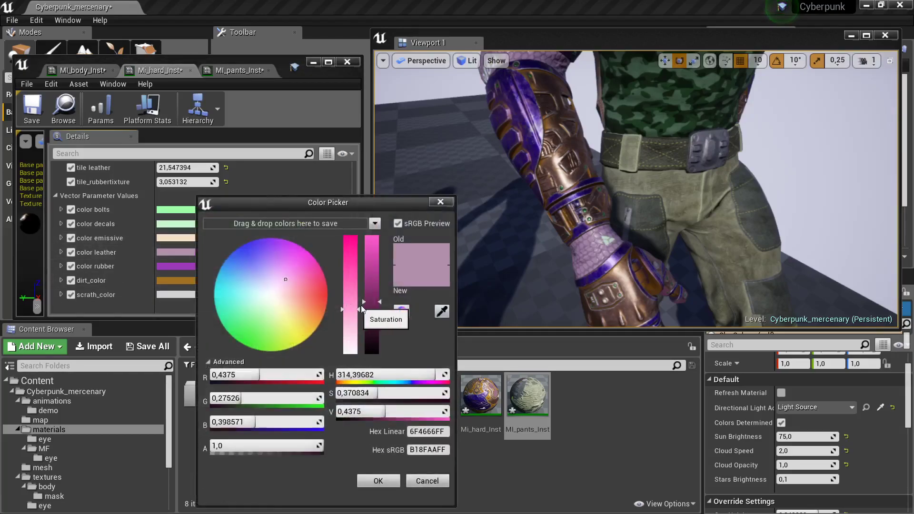
pyautogui.moveTo(361, 309); pyautogui.dragTo(363, 316)
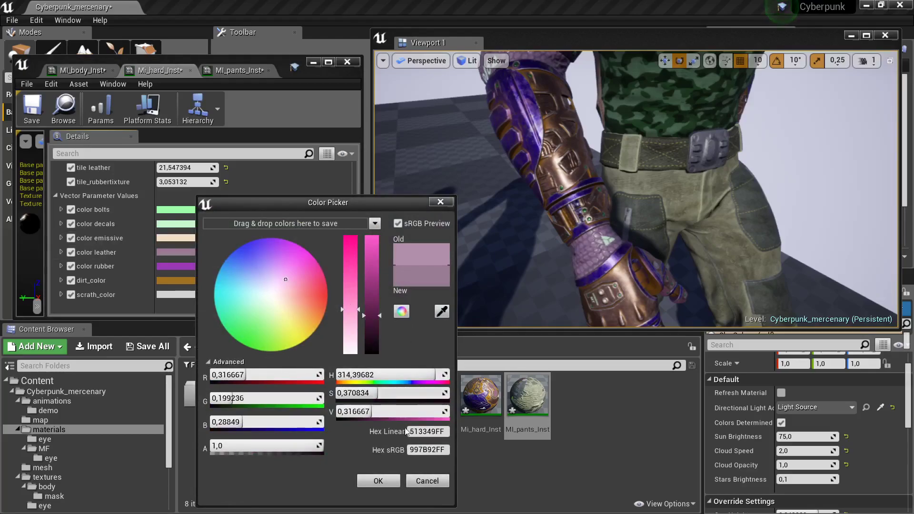
pyautogui.click(385, 481)
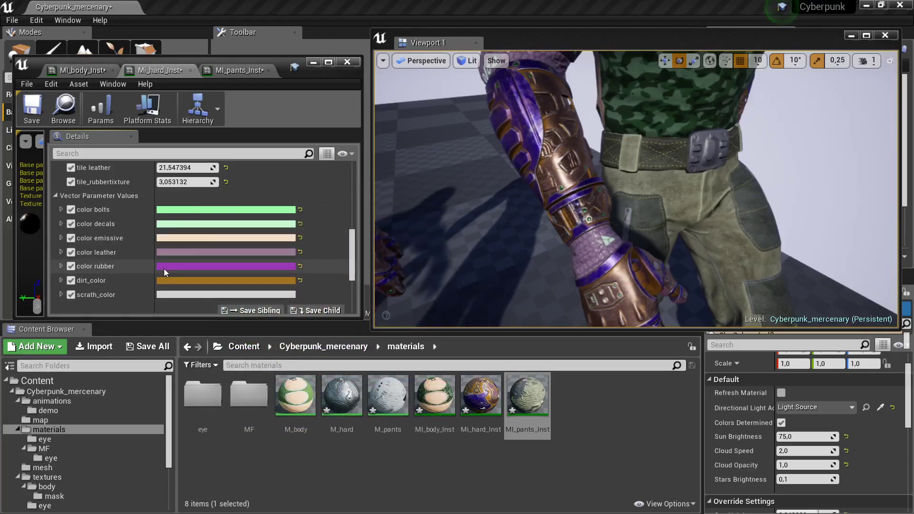
# Step: Recolour color rubber on the gloved hand to a pale mint white (sRGB E8FDEE)
pyautogui.moveTo(572, 191); pyautogui.dragTo(595, 200, button='right')
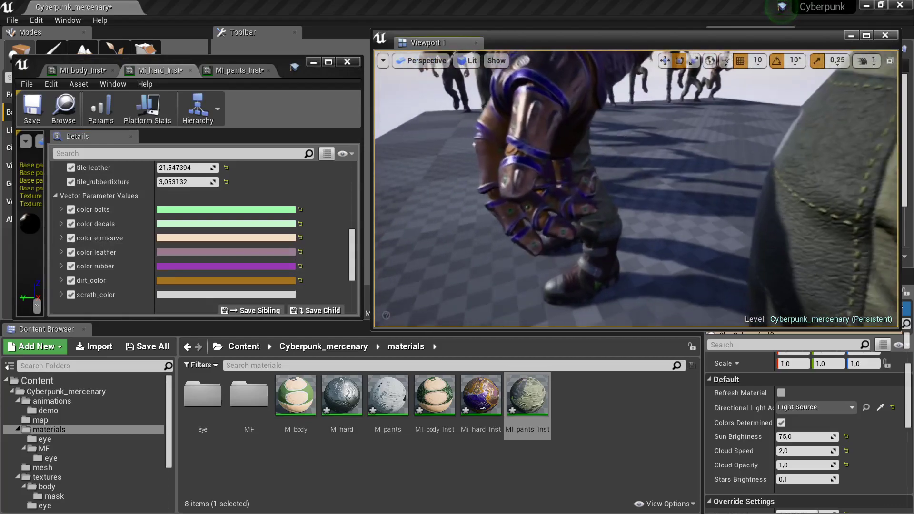
pyautogui.moveTo(595, 200); pyautogui.dragTo(619, 181, button='right')
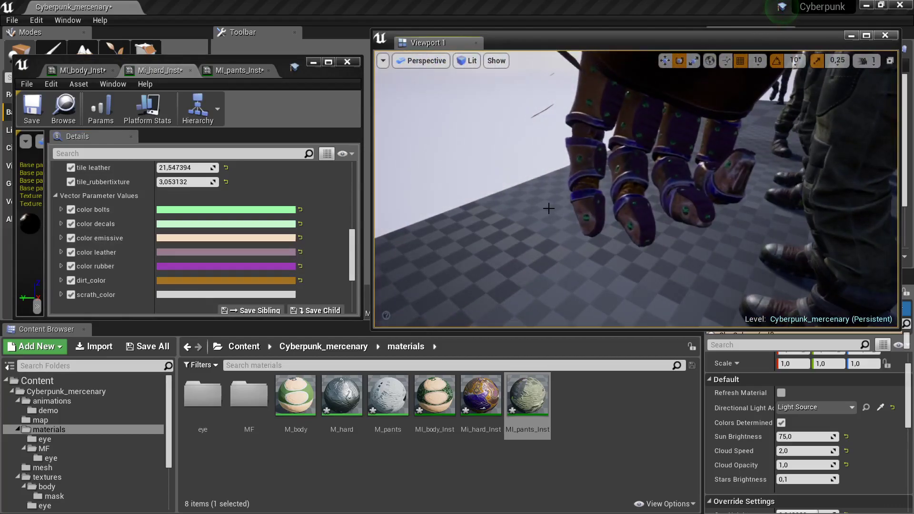
pyautogui.click(231, 267)
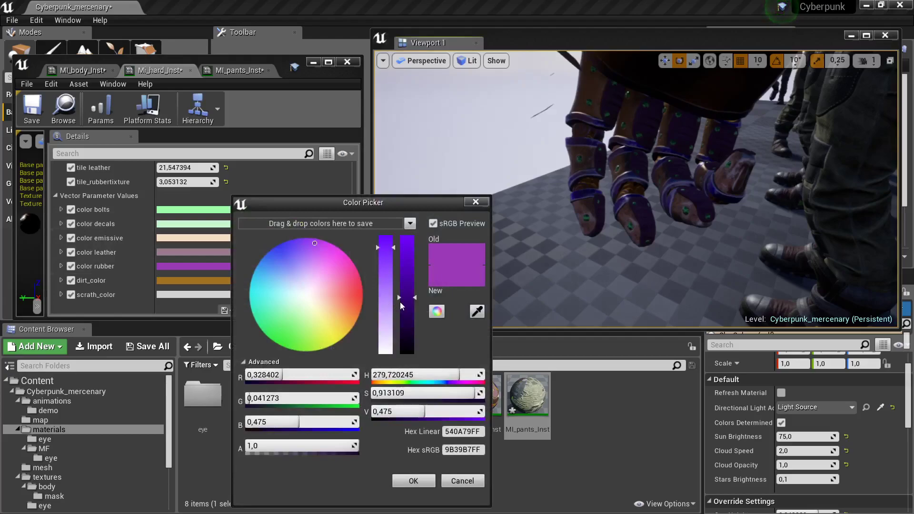
pyautogui.moveTo(403, 307); pyautogui.dragTo(406, 241)
pyautogui.moveTo(304, 290); pyautogui.dragTo(299, 301)
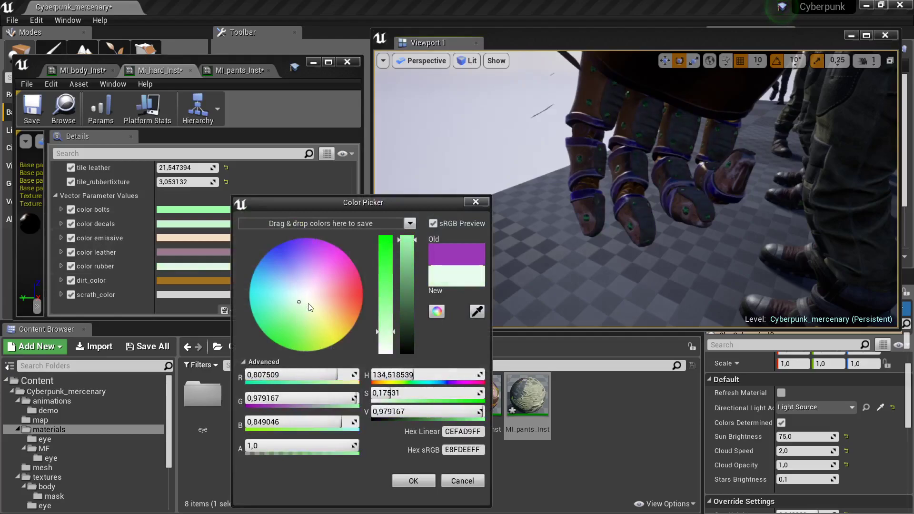
pyautogui.click(414, 481)
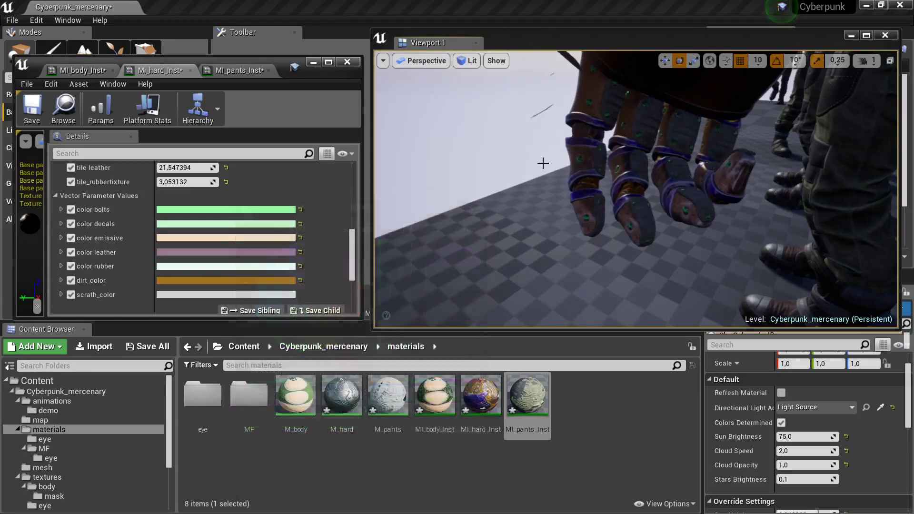
pyautogui.moveTo(543, 159); pyautogui.dragTo(543, 159, button='right')
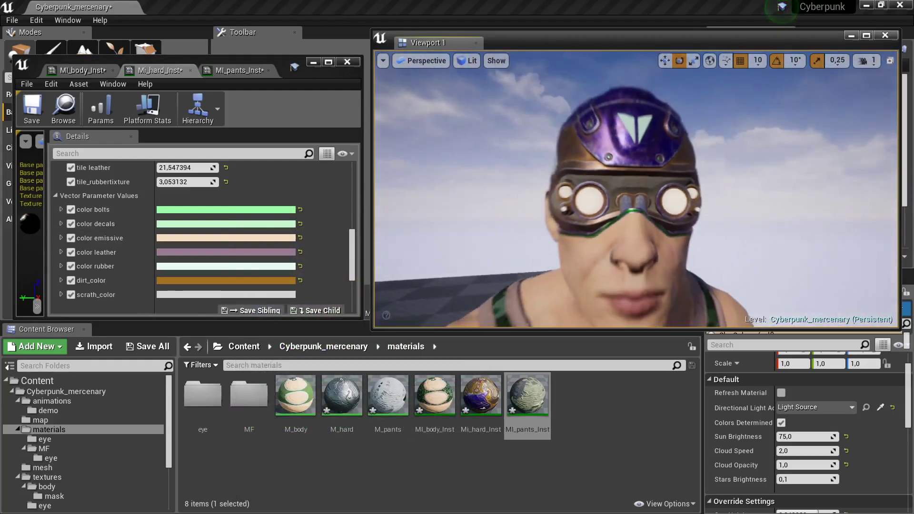
# Step: Lower color metal_1's saturation to a pale lavender (sRGB C7C5E5)
pyautogui.moveTo(543, 159); pyautogui.dragTo(543, 159, button='right')
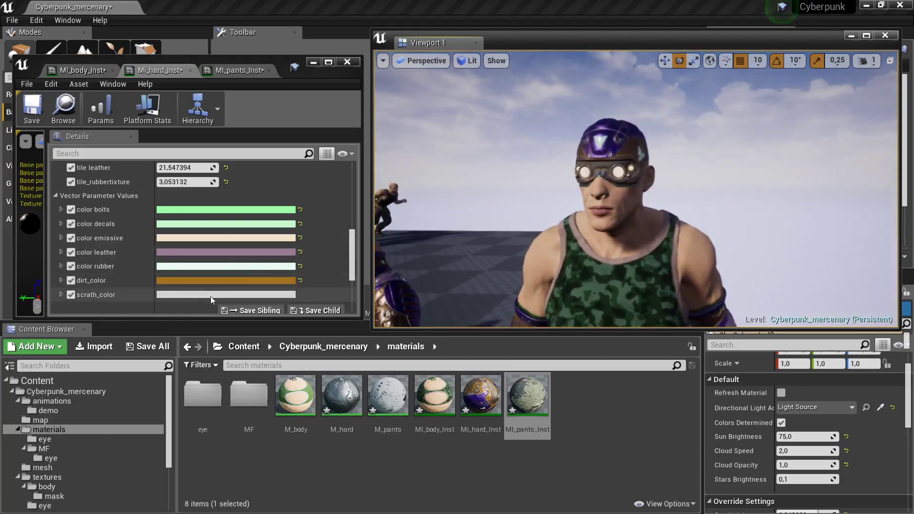
pyautogui.scroll(-3, 210, 297)
pyautogui.moveTo(543, 159); pyautogui.dragTo(543, 159, button='right')
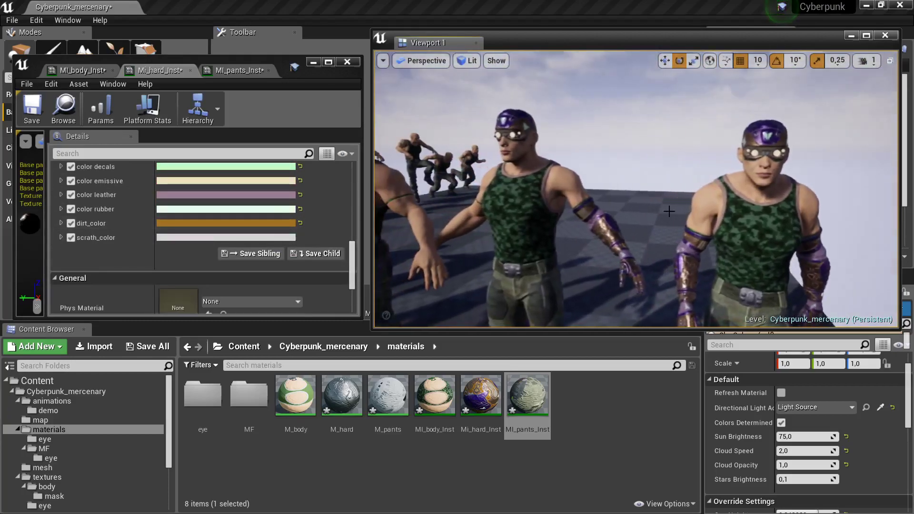
pyautogui.scroll(10, 215, 197)
pyautogui.scroll(5, 216, 199)
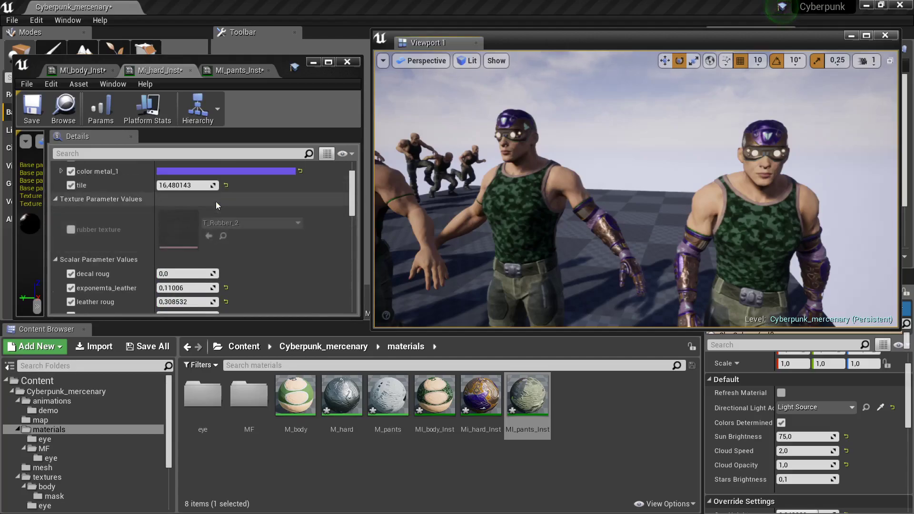
pyautogui.click(227, 170)
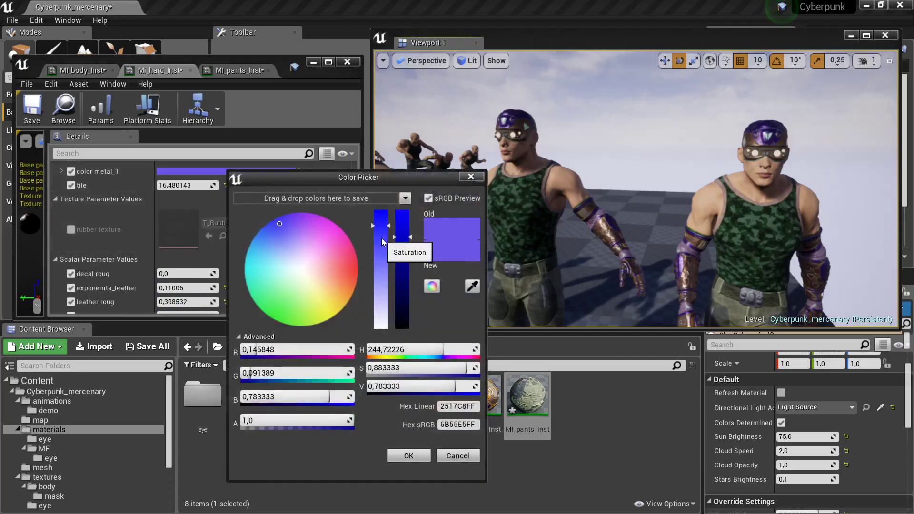
pyautogui.moveTo(381, 241); pyautogui.dragTo(381, 292)
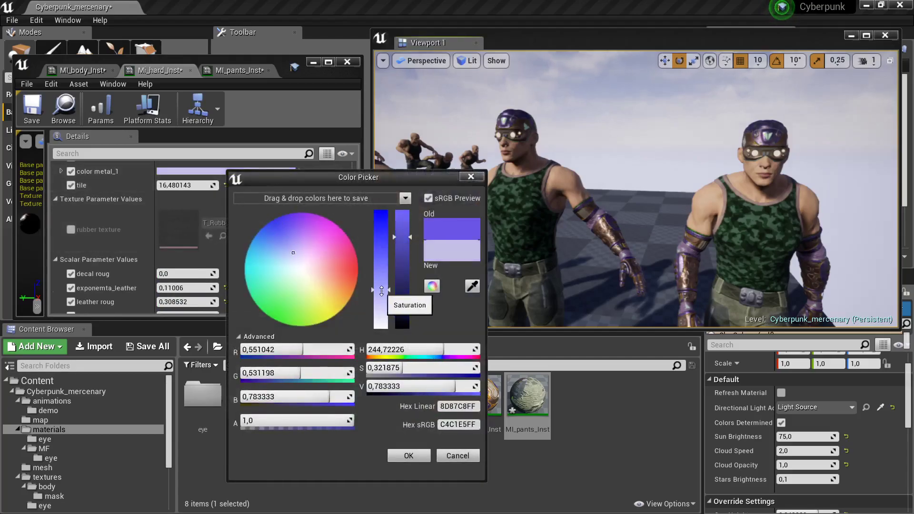
pyautogui.click(407, 455)
# Step: In MI_pants_Inst, brighten color shoes to a dusty pink (sRGB CB9797)
pyautogui.click(227, 73)
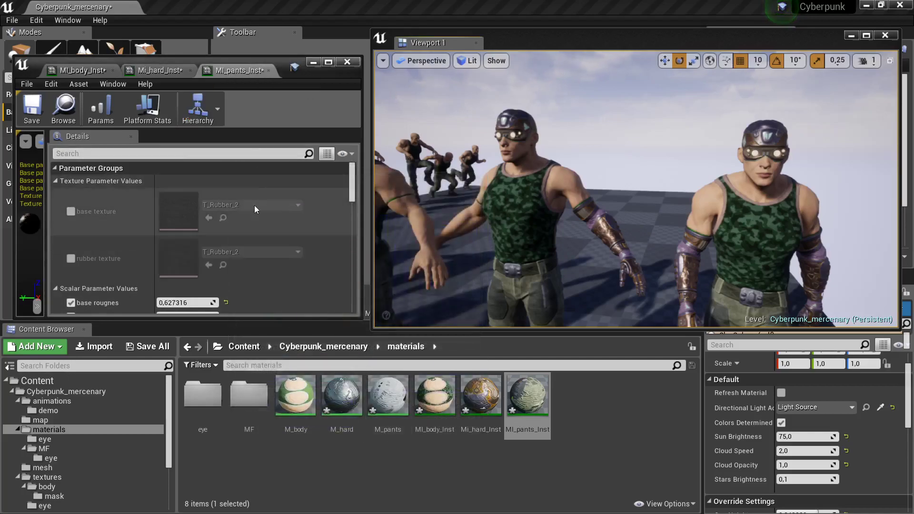
pyautogui.scroll(-5, 258, 212)
pyautogui.scroll(-2, 259, 218)
pyautogui.scroll(-2, 259, 217)
pyautogui.scroll(-3, 256, 215)
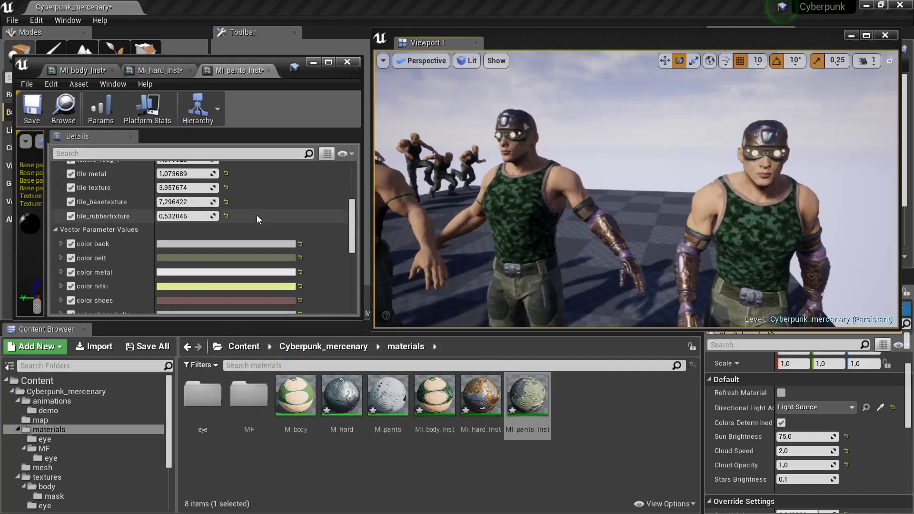
pyautogui.scroll(-2, 257, 215)
pyautogui.moveTo(595, 190)
pyautogui.mouseDown(button='right')
pyautogui.moveTo(595, 238)
pyautogui.moveTo(595, 190)
pyautogui.mouseUp(button='right')
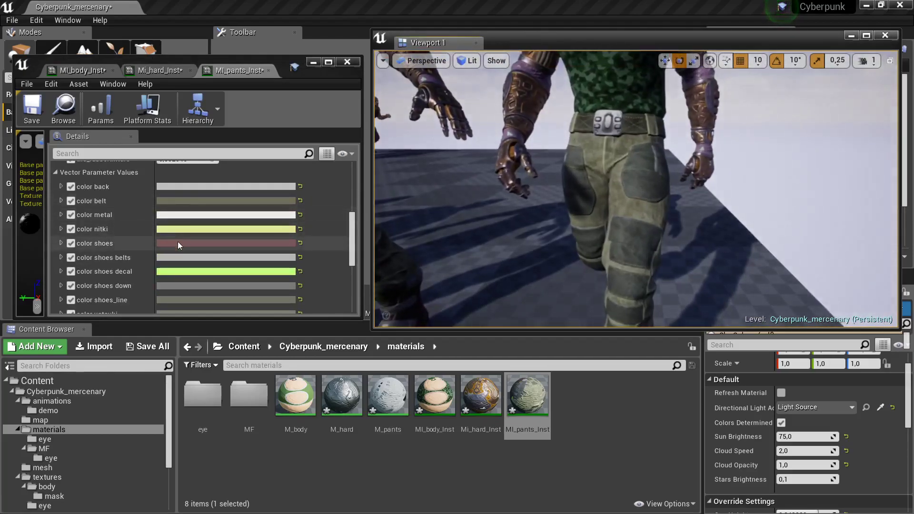
pyautogui.click(178, 241)
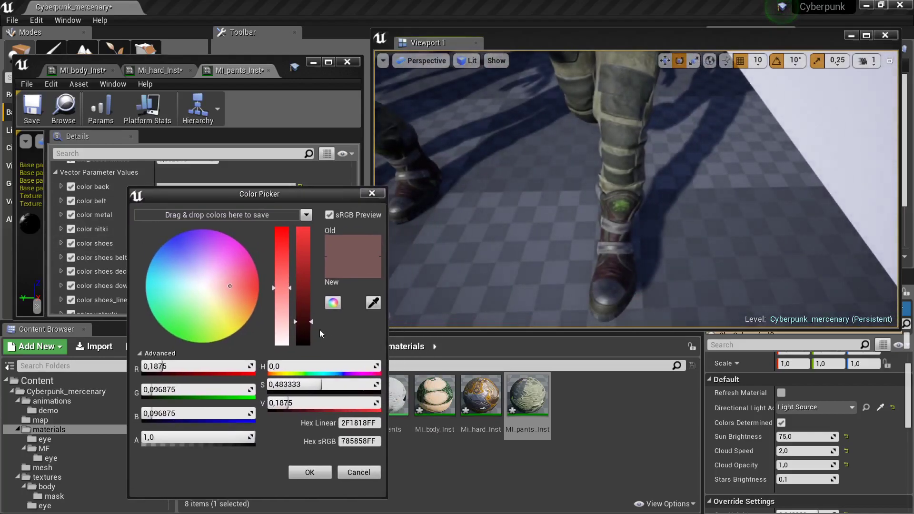
pyautogui.moveTo(304, 322); pyautogui.dragTo(300, 276)
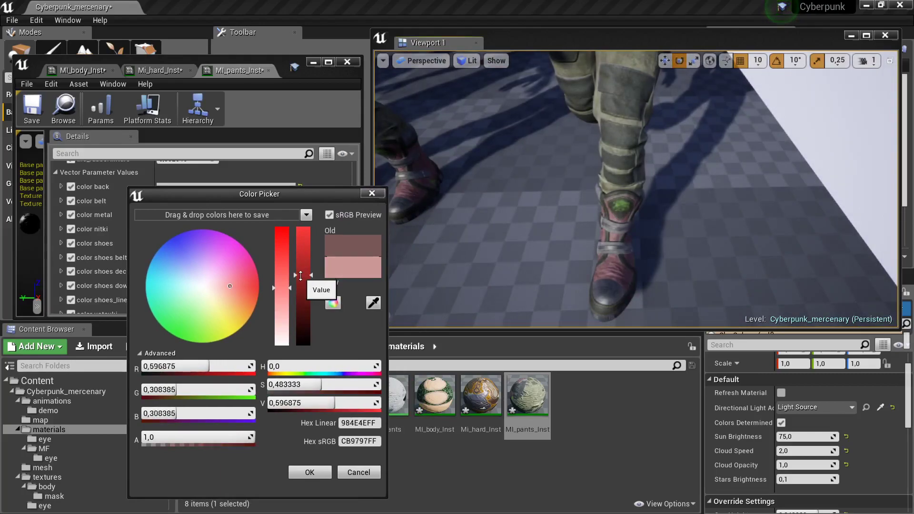
pyautogui.click(323, 477)
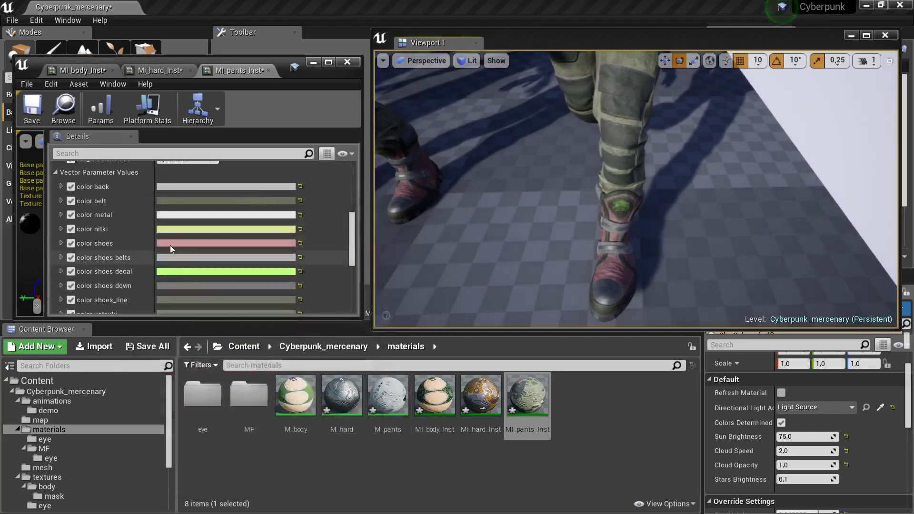
# Step: Adjust the brightness of the yellow color nitki stitching colour
pyautogui.click(172, 228)
pyautogui.moveTo(354, 306); pyautogui.dragTo(354, 237)
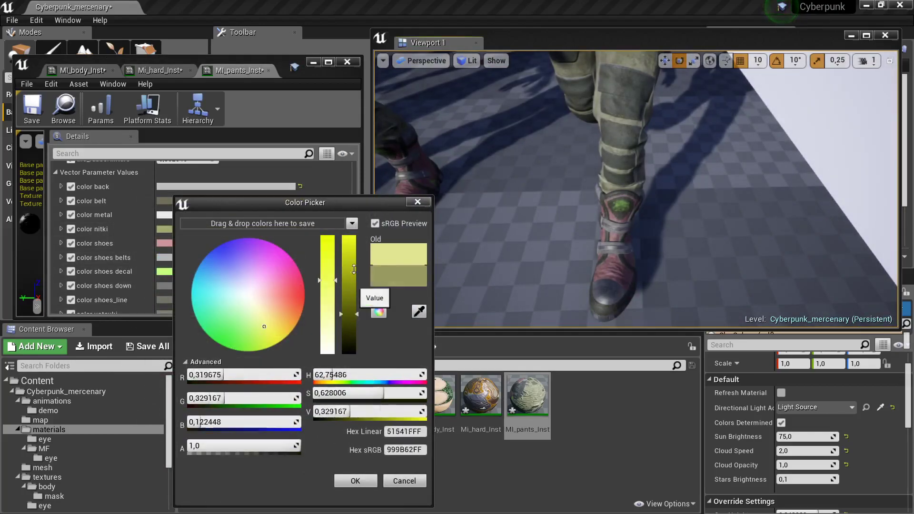
pyautogui.scroll(3, 709, 209)
pyautogui.moveTo(451, 243); pyautogui.dragTo(450, 243, button='right')
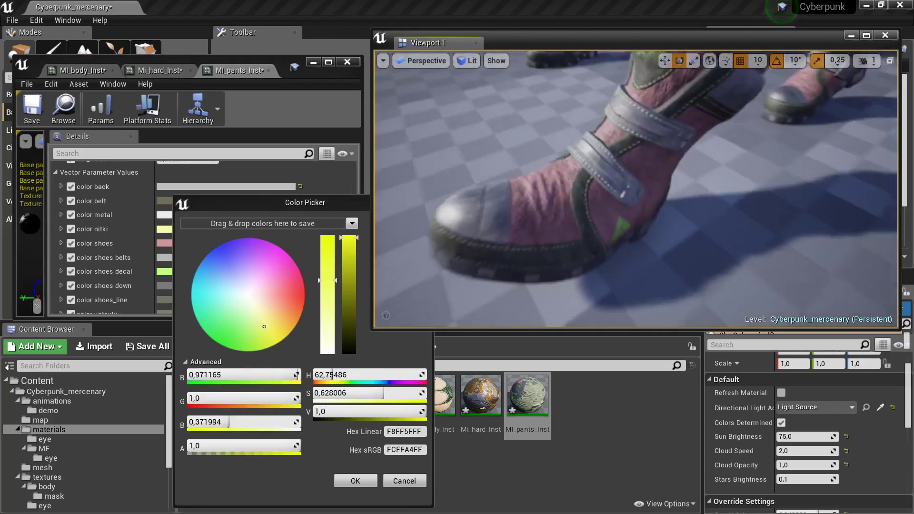
pyautogui.click(345, 261)
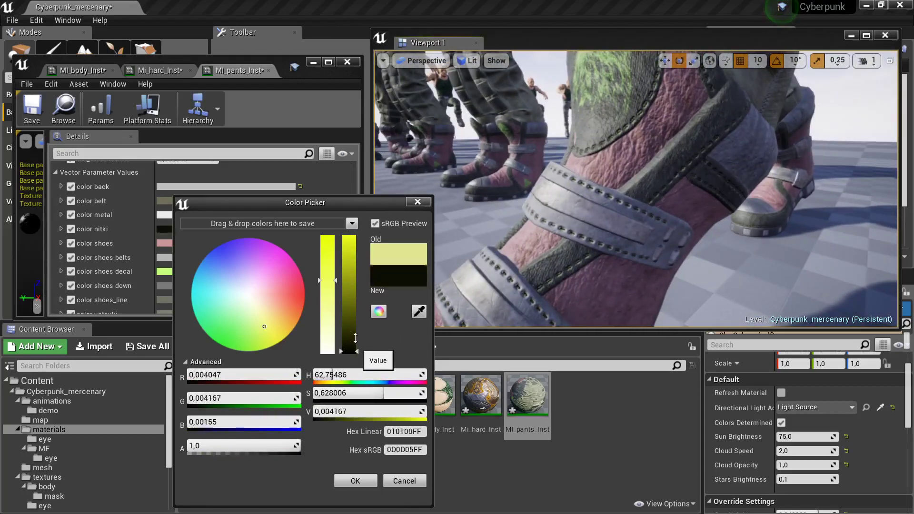
pyautogui.click(364, 479)
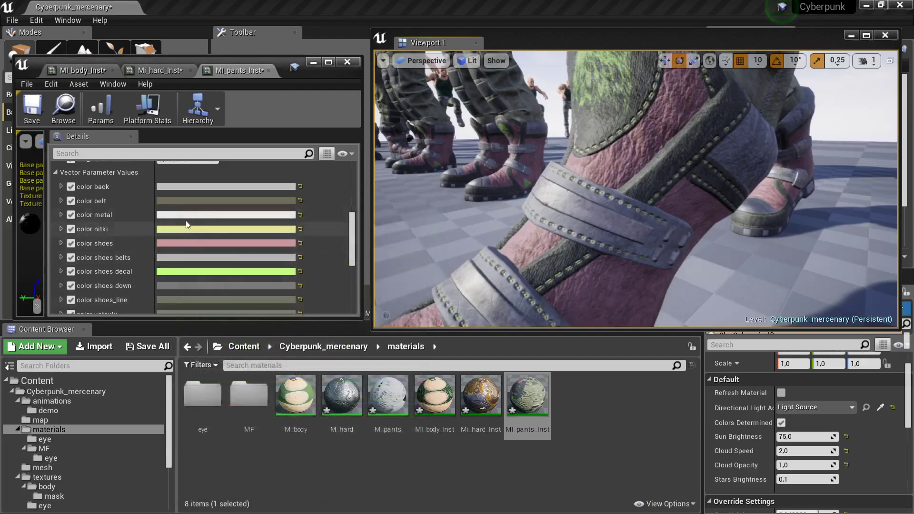
pyautogui.click(184, 215)
# Step: Set the pants material's color metal to a light green
pyautogui.moveTo(359, 265); pyautogui.dragTo(367, 247)
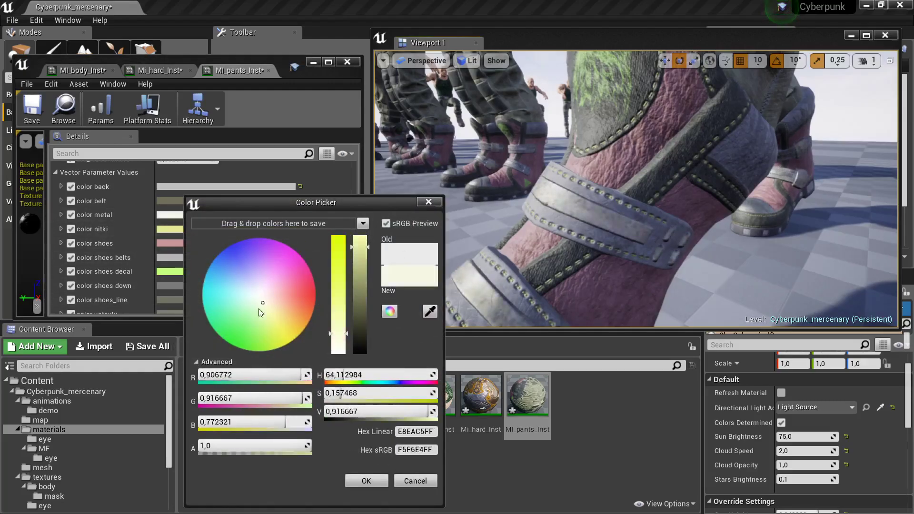
pyautogui.moveTo(252, 257); pyautogui.dragTo(257, 287)
pyautogui.click(260, 313)
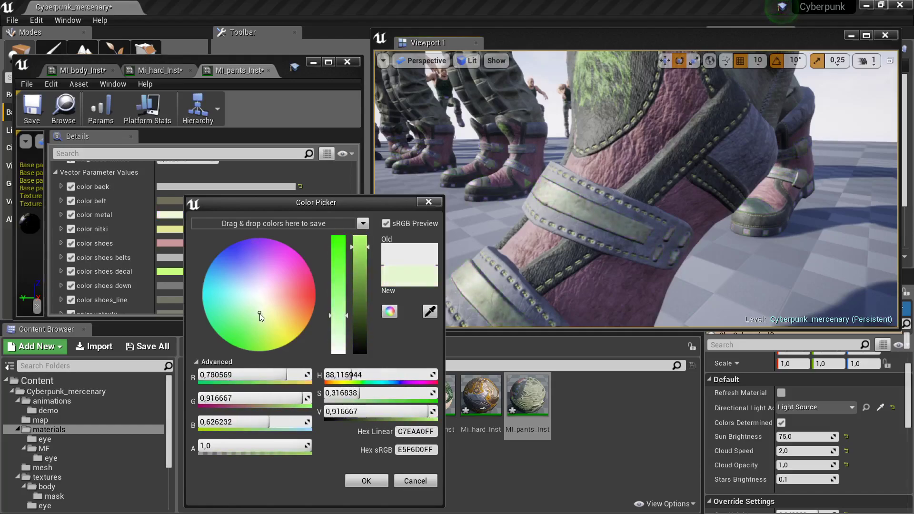
pyautogui.click(367, 481)
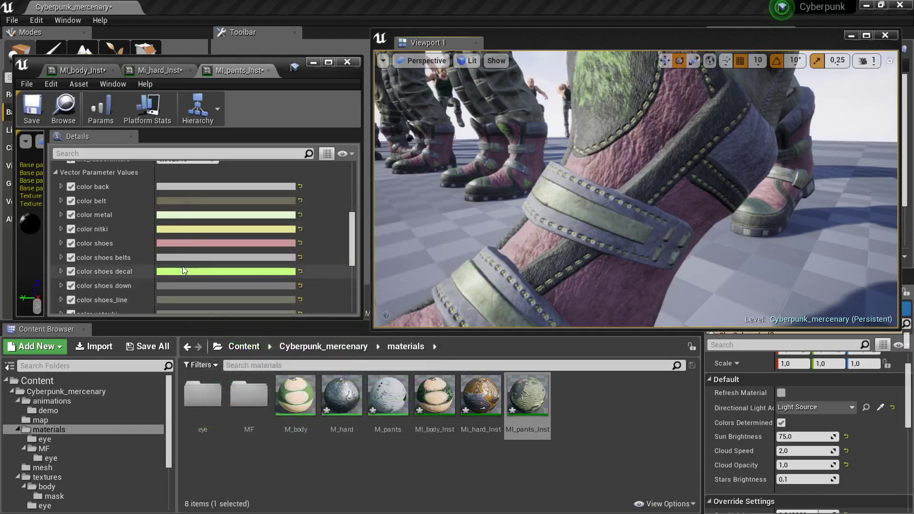
# Step: Darken the color shoes belts colour
pyautogui.click(159, 257)
pyautogui.moveTo(335, 286); pyautogui.dragTo(342, 350)
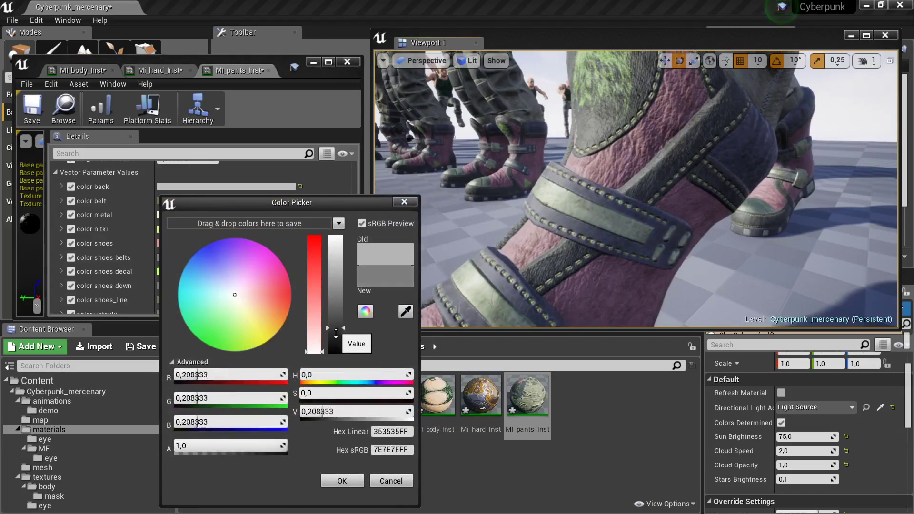
pyautogui.click(364, 482)
# Step: Make the color shoes decal a pale cyan on the boot emblem
pyautogui.click(171, 271)
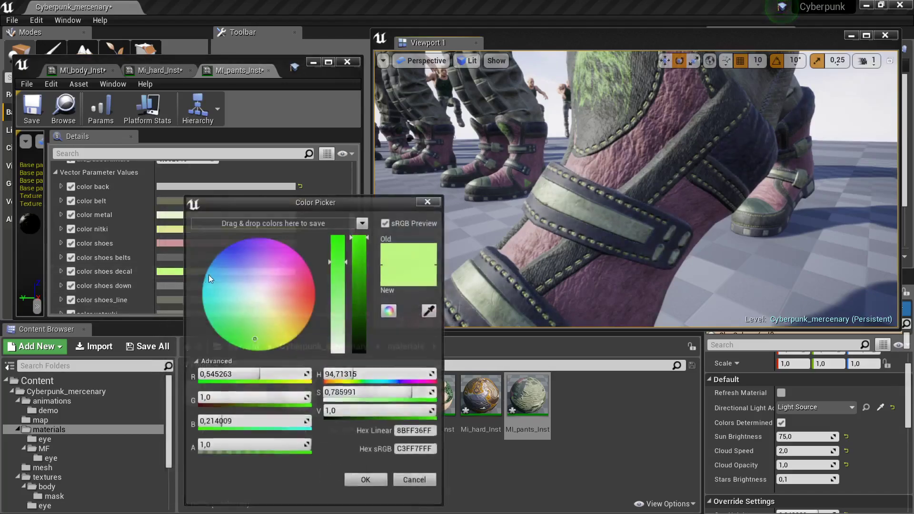
pyautogui.click(367, 235)
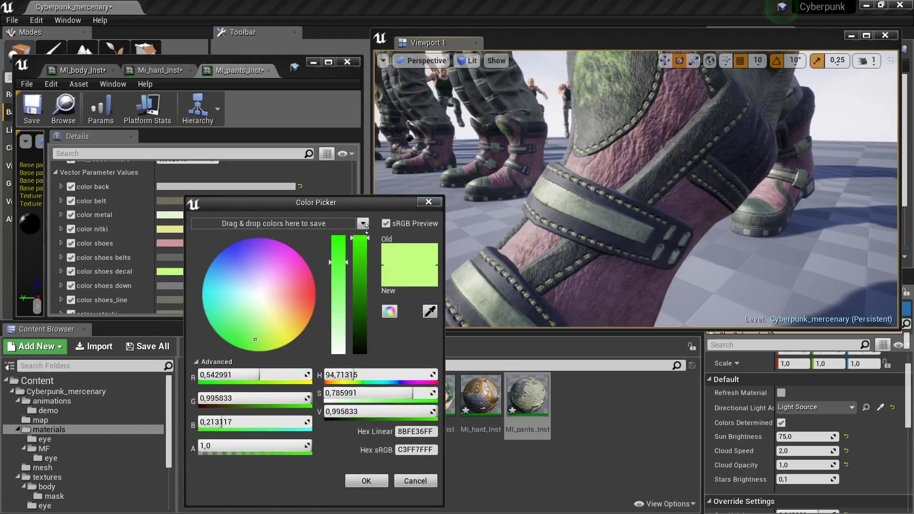
pyautogui.moveTo(298, 294); pyautogui.dragTo(245, 232)
pyautogui.moveTo(472, 262); pyautogui.dragTo(472, 262, button='right')
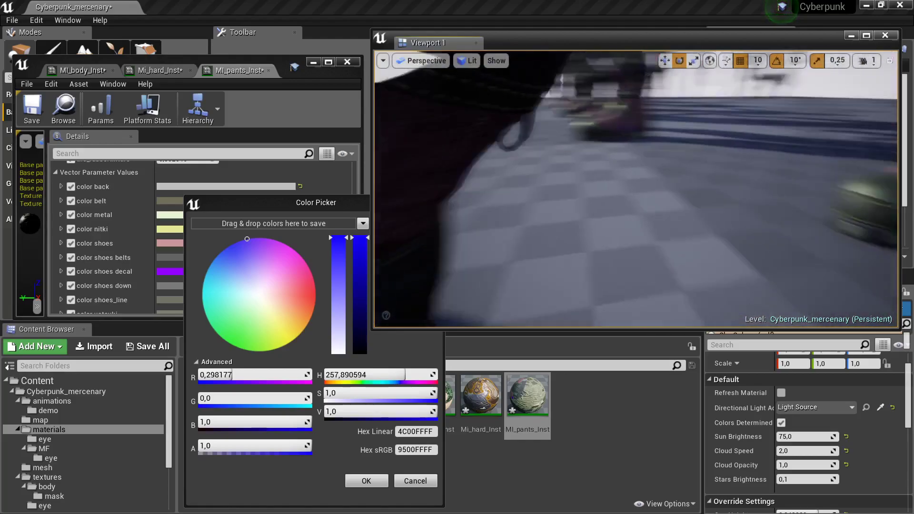
pyautogui.moveTo(407, 284); pyautogui.dragTo(407, 284, button='right')
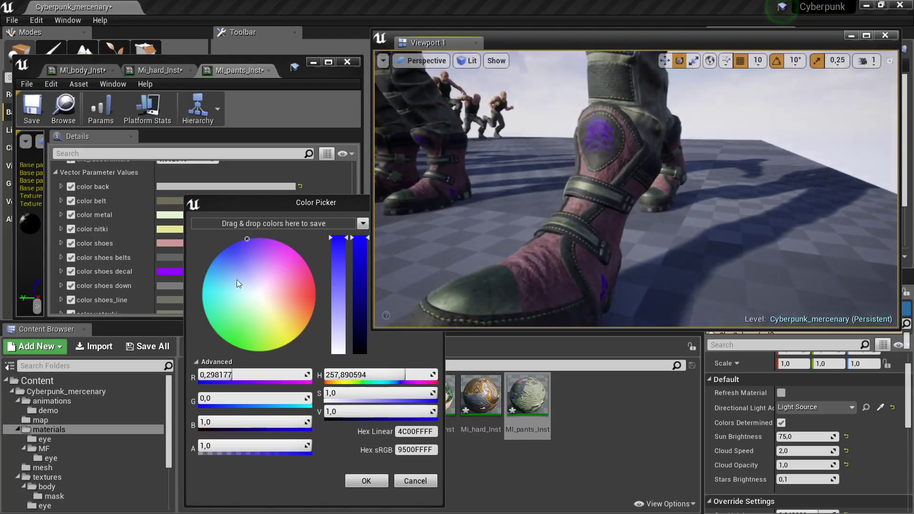
pyautogui.click(236, 295)
pyautogui.click(365, 481)
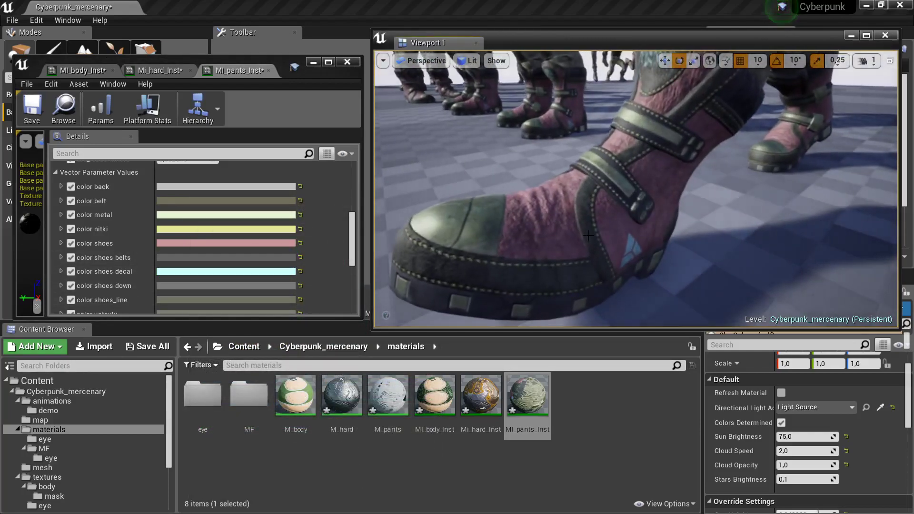
pyautogui.scroll(-1, 244, 222)
pyautogui.scroll(-1, 243, 222)
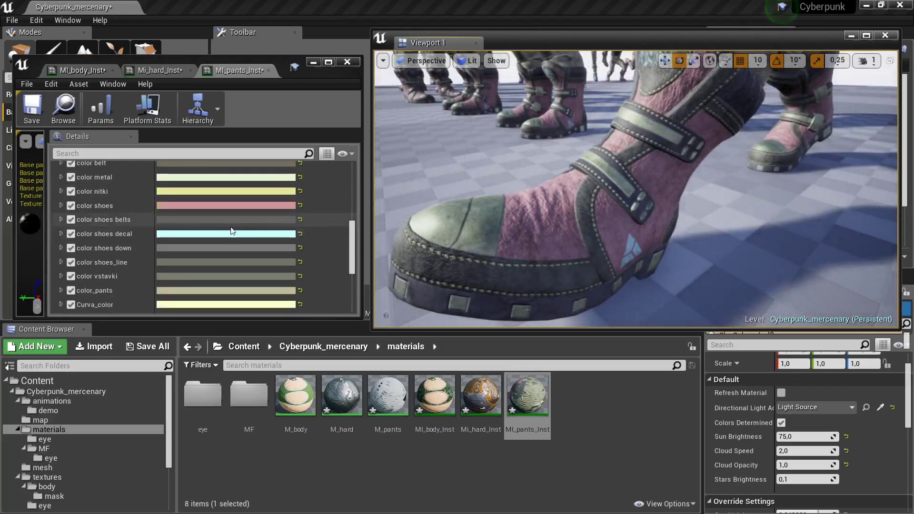
# Step: Darken color shoes down and tint it olive green
pyautogui.click(211, 249)
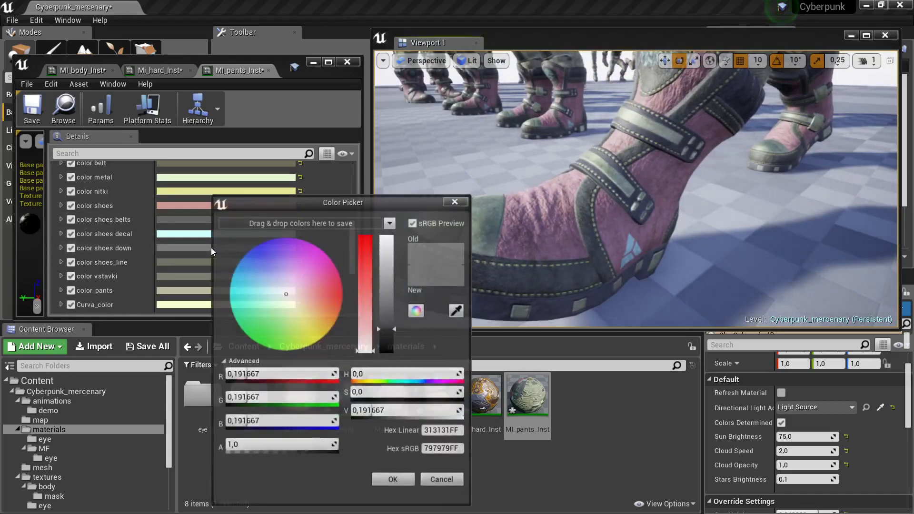
pyautogui.moveTo(388, 319)
pyautogui.mouseDown()
pyautogui.moveTo(386, 363)
pyautogui.moveTo(391, 284)
pyautogui.mouseUp()
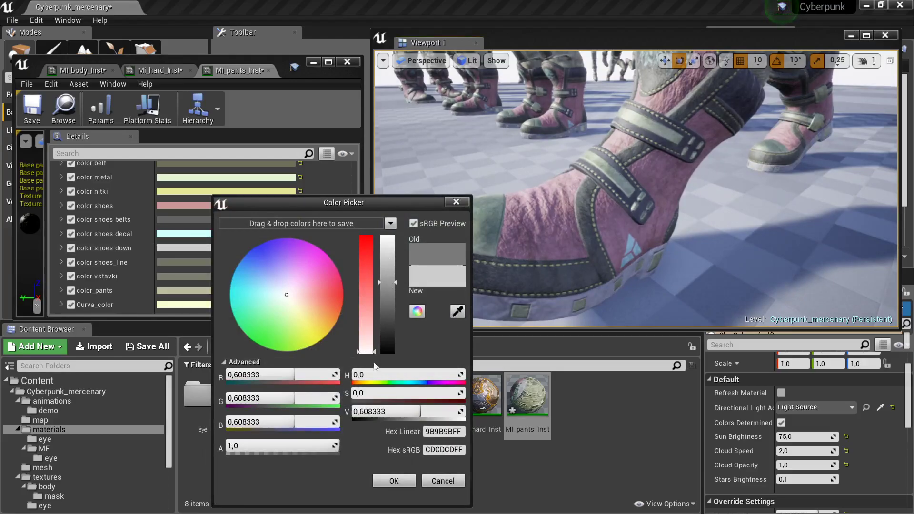
pyautogui.moveTo(384, 321); pyautogui.dragTo(388, 337)
pyautogui.moveTo(302, 318); pyautogui.dragTo(294, 326)
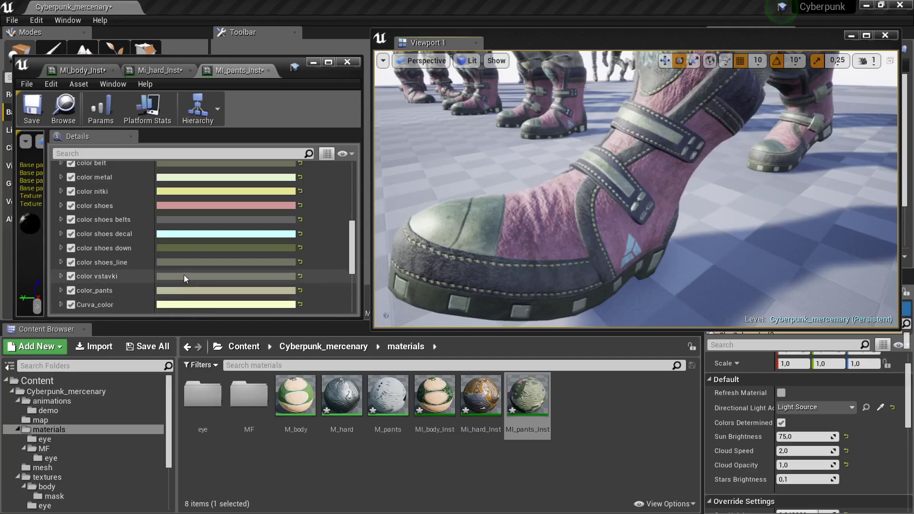
pyautogui.moveTo(619, 191); pyautogui.dragTo(619, 267)
# Step: Darken color shoes_line slightly
pyautogui.click(177, 262)
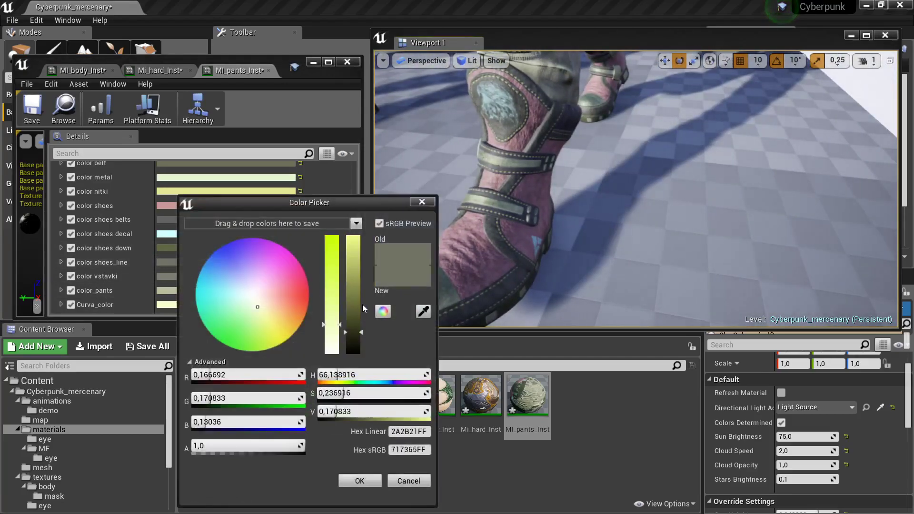
pyautogui.moveTo(353, 332); pyautogui.dragTo(353, 334)
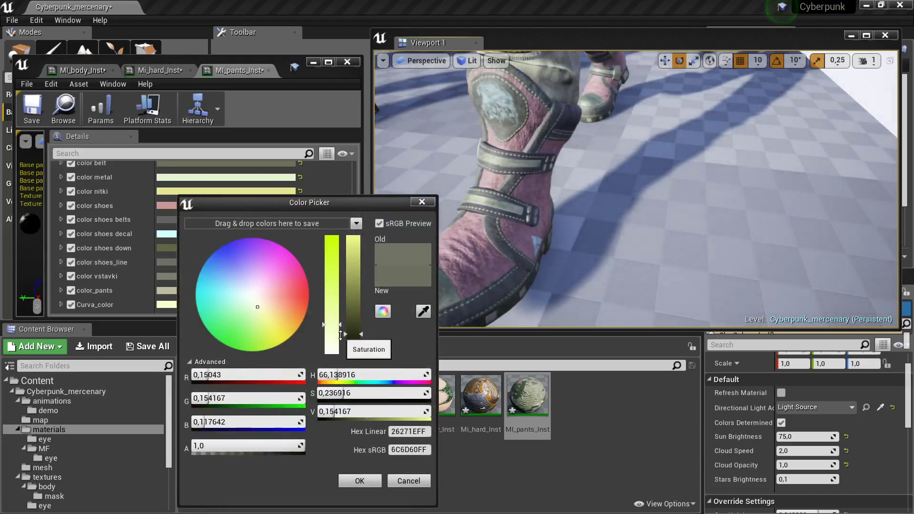
pyautogui.click(361, 481)
pyautogui.moveTo(619, 214); pyautogui.dragTo(619, 167)
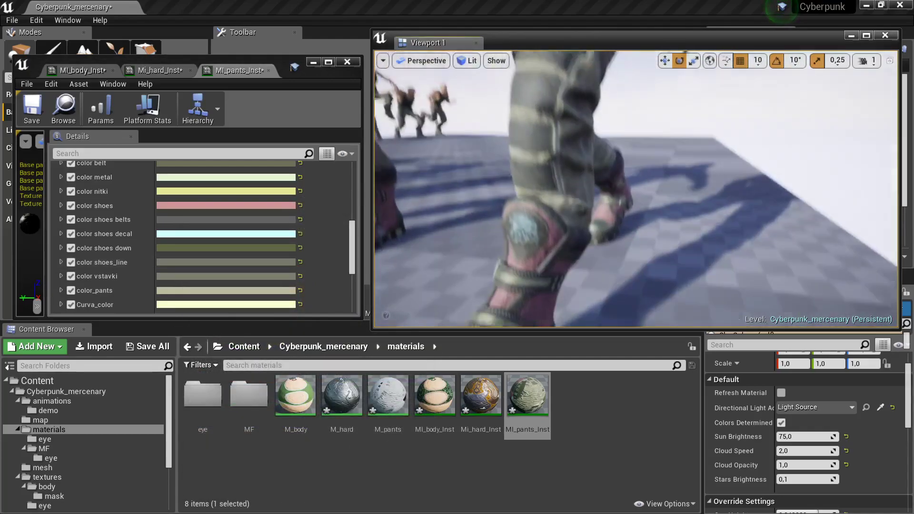
pyautogui.moveTo(619, 215); pyautogui.dragTo(620, 191)
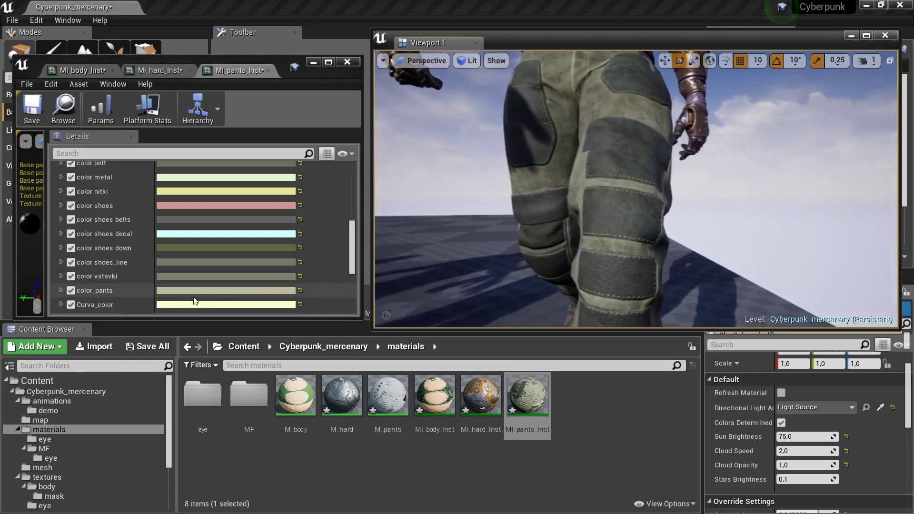
# Step: Make the color vstavki patches on the pants purple
pyautogui.click(189, 274)
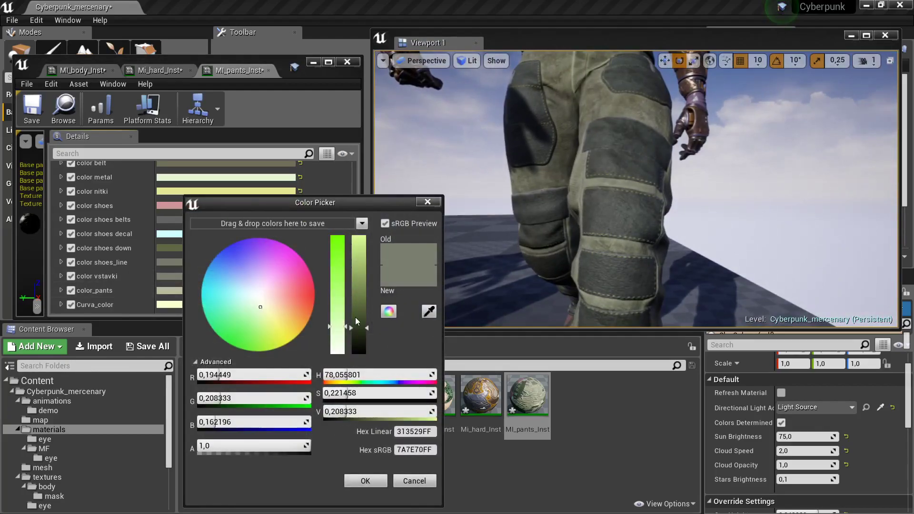
pyautogui.moveTo(357, 333)
pyautogui.mouseDown()
pyautogui.moveTo(358, 268)
pyautogui.moveTo(358, 330)
pyautogui.moveTo(357, 290)
pyautogui.mouseUp()
pyautogui.click(261, 250)
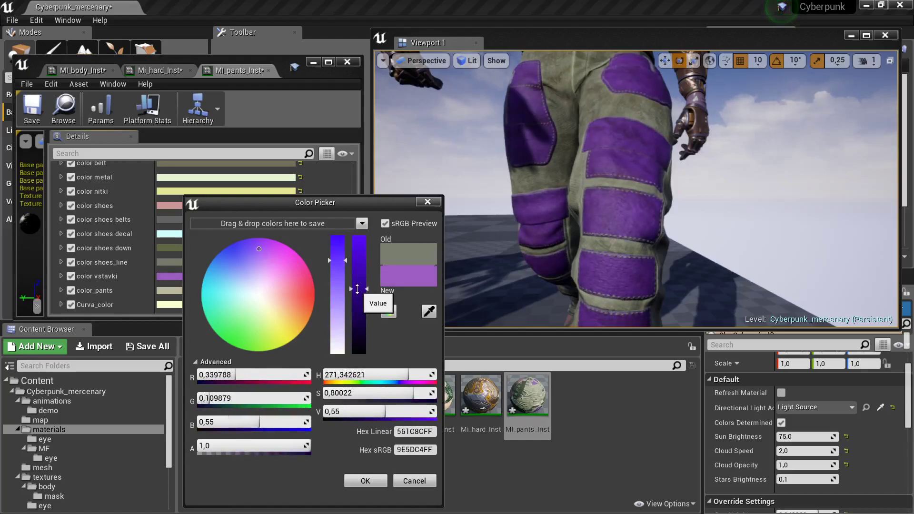
pyautogui.click(366, 481)
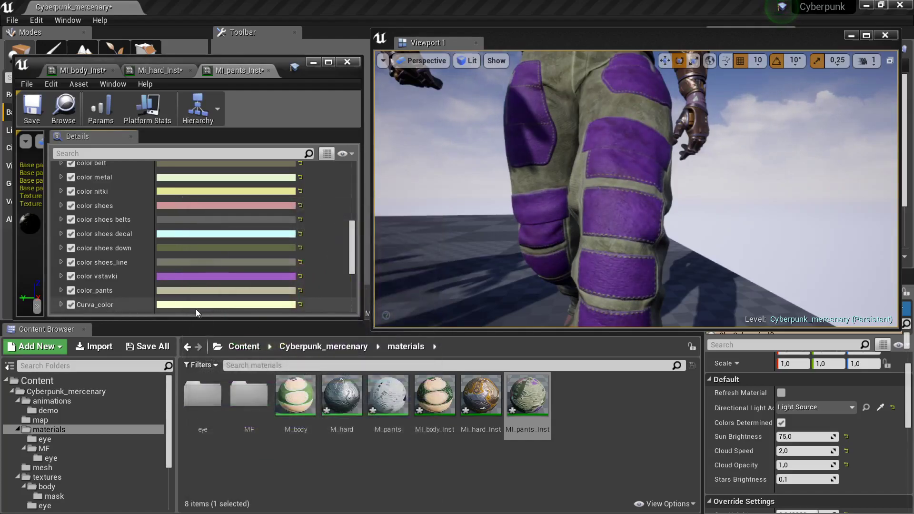
# Step: Turn color_pants into a dark blue fabric
pyautogui.click(182, 292)
pyautogui.click(227, 272)
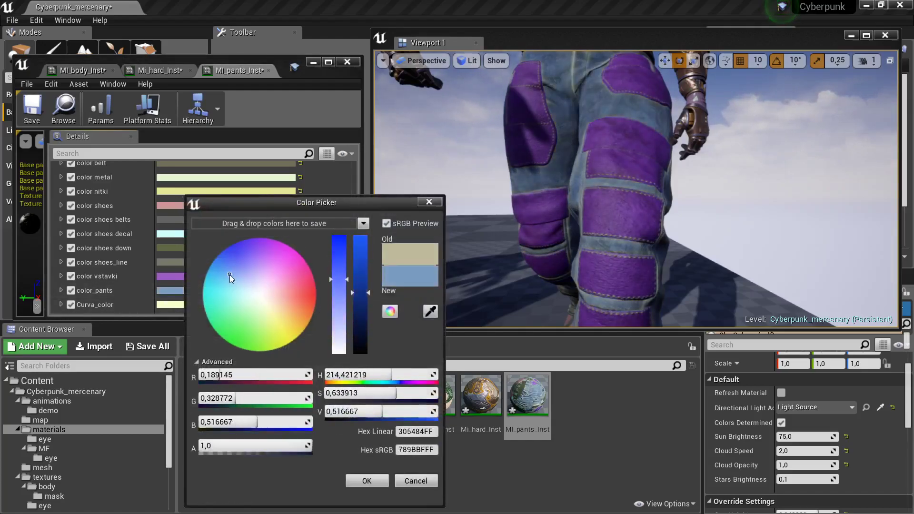
pyautogui.moveTo(358, 292); pyautogui.dragTo(358, 335)
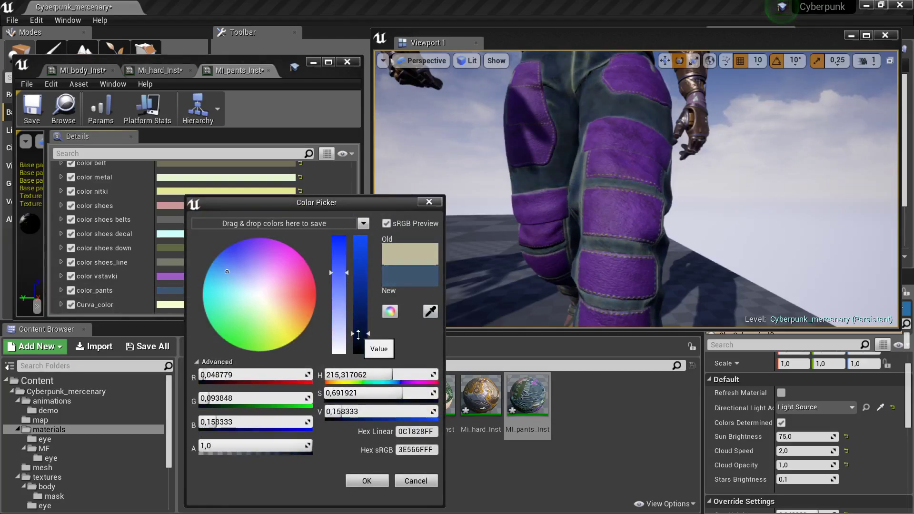
pyautogui.click(367, 482)
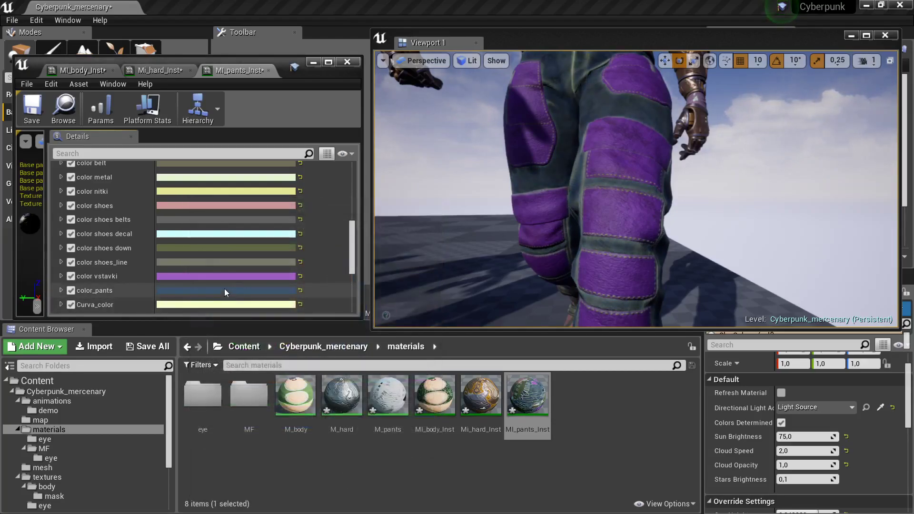
# Step: Desaturate the vstavki patches to a muted purple
pyautogui.click(225, 275)
pyautogui.moveTo(375, 284)
pyautogui.mouseDown()
pyautogui.moveTo(378, 326)
pyautogui.moveTo(379, 302)
pyautogui.moveTo(402, 322)
pyautogui.mouseUp()
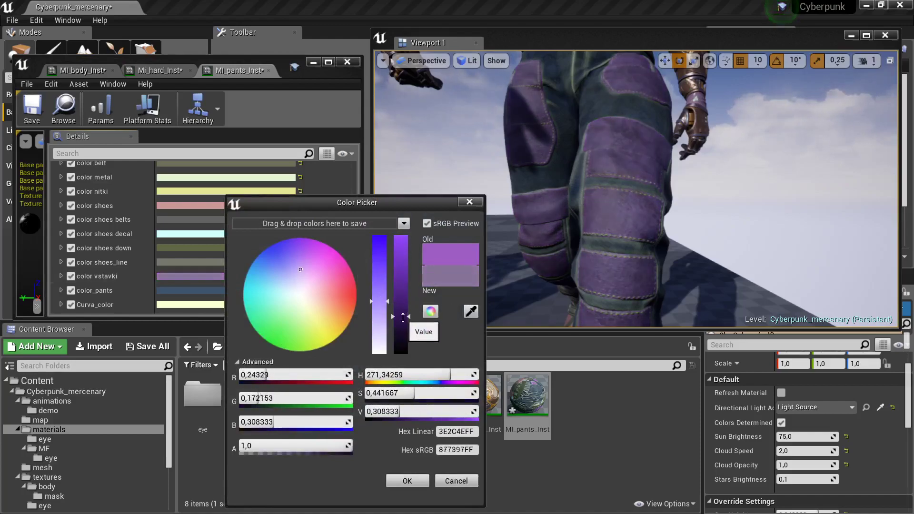
pyautogui.moveTo(524, 214); pyautogui.dragTo(524, 214, button='right')
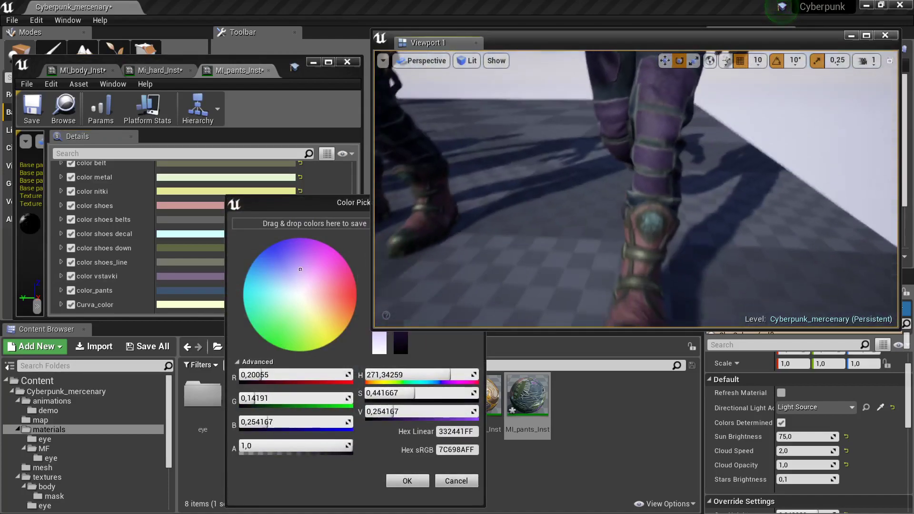
pyautogui.click(429, 480)
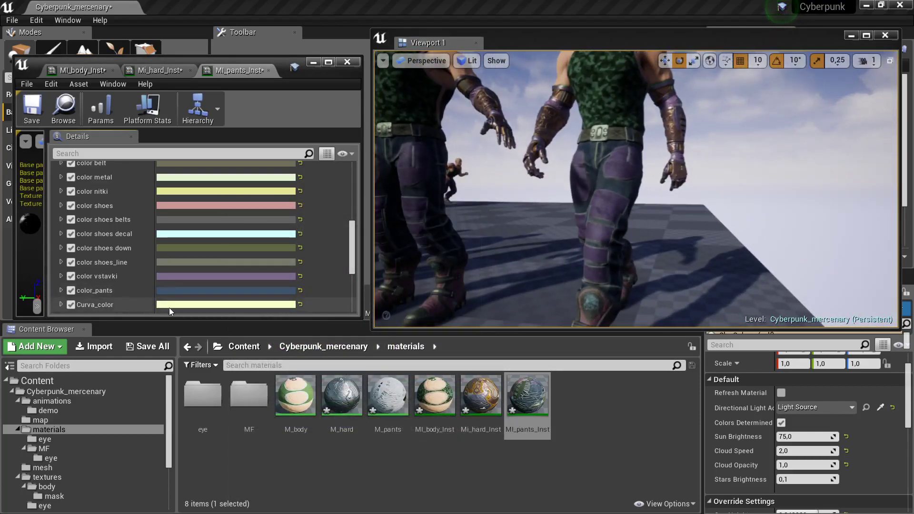
# Step: Set Curva_color to a muted olive (sRGB 82876B), rotating the walking character 120 degrees
pyautogui.click(170, 308)
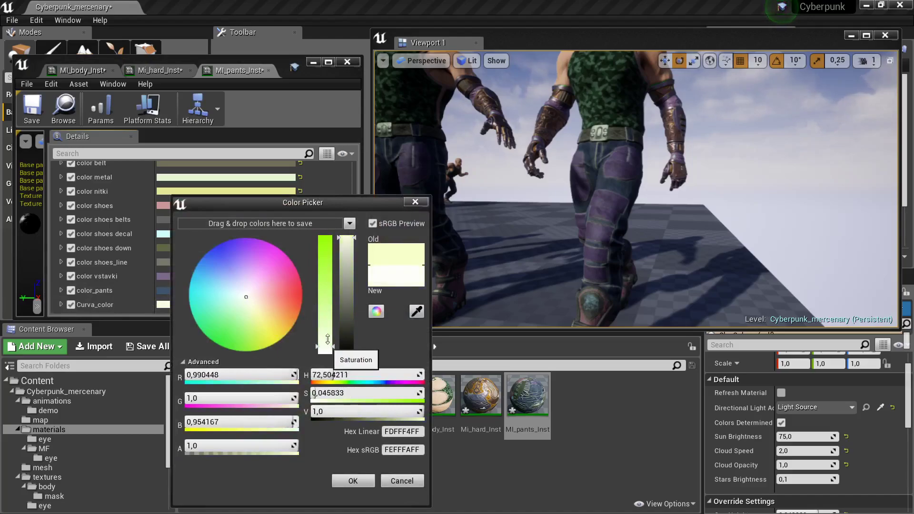
pyautogui.moveTo(327, 339); pyautogui.dragTo(334, 285)
pyautogui.click(574, 169)
pyautogui.click(599, 143)
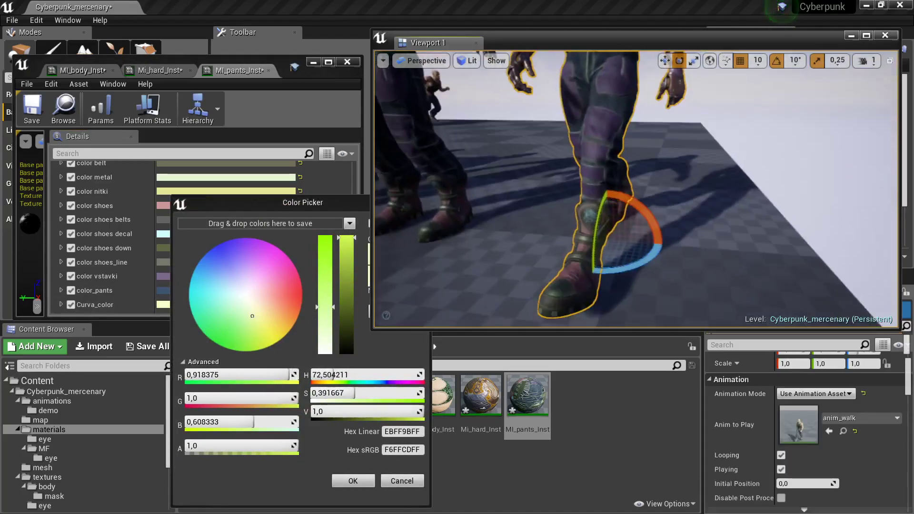
pyautogui.moveTo(651, 255); pyautogui.dragTo(657, 243)
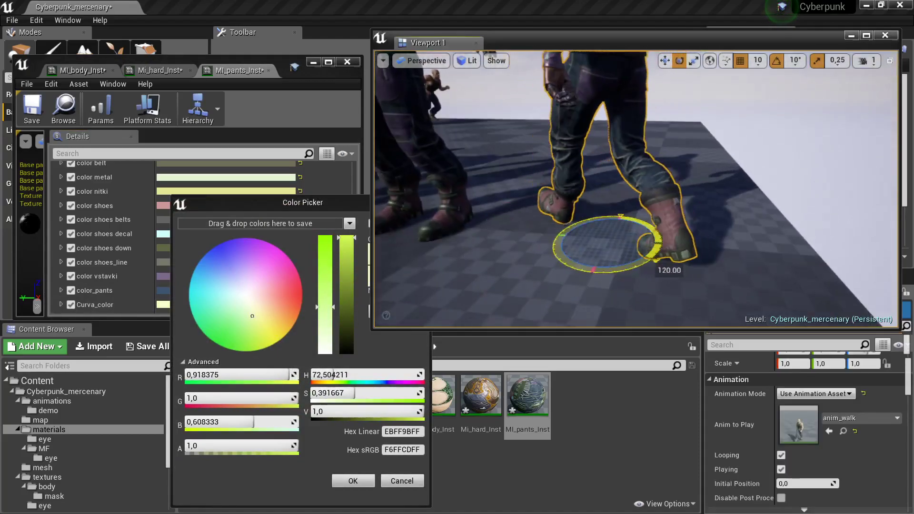
pyautogui.click(872, 190)
pyautogui.moveTo(872, 189); pyautogui.dragTo(810, 200, button='right')
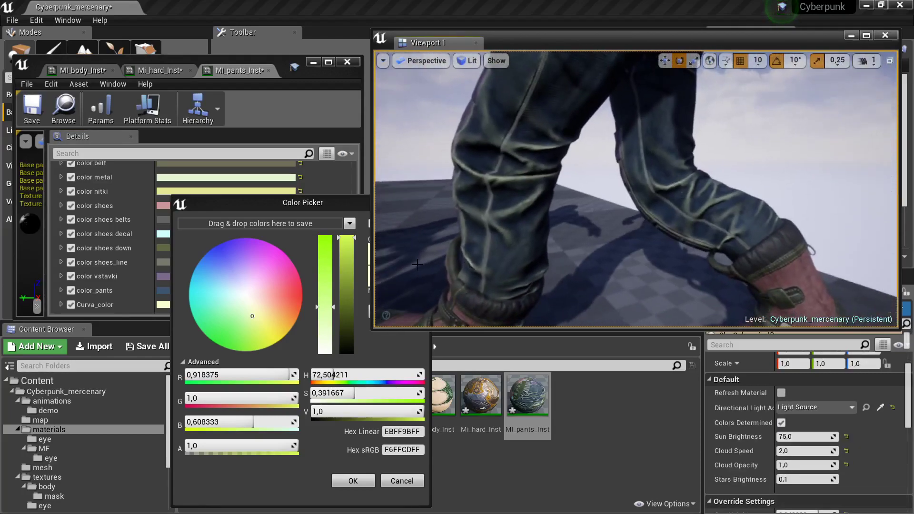
pyautogui.moveTo(344, 250)
pyautogui.mouseDown()
pyautogui.moveTo(356, 355)
pyautogui.moveTo(354, 324)
pyautogui.mouseUp()
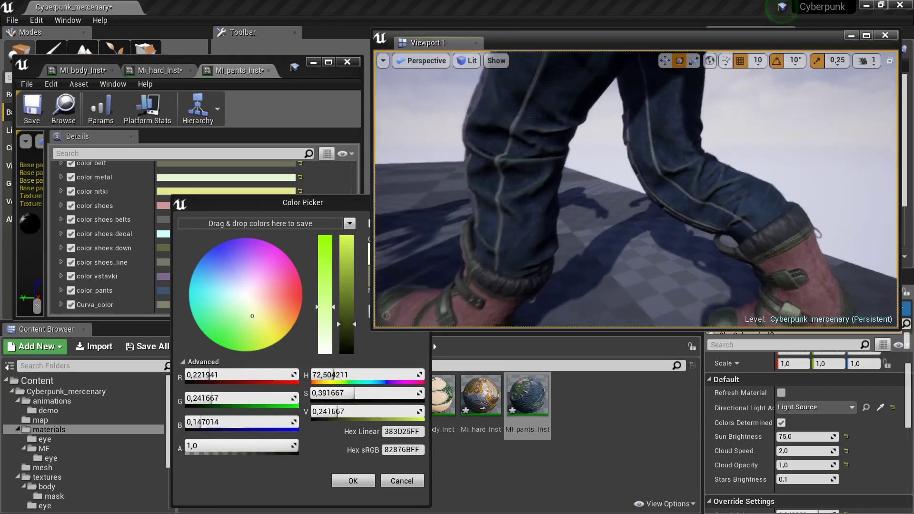
pyautogui.click(365, 486)
pyautogui.click(365, 486)
pyautogui.scroll(-2, 229, 285)
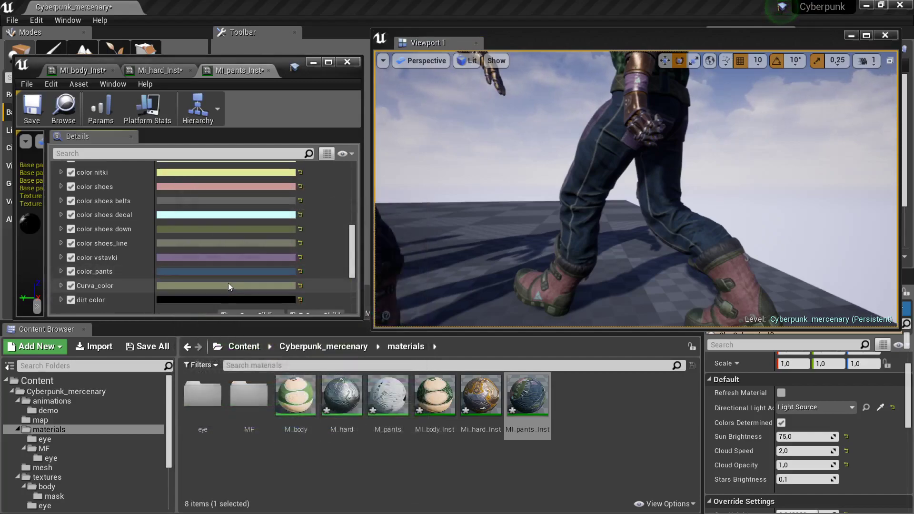
# Step: Set tile texture to 2,192939 and tile_basetexture to 5,989898
pyautogui.scroll(-1, 228, 283)
pyautogui.scroll(3, 236, 254)
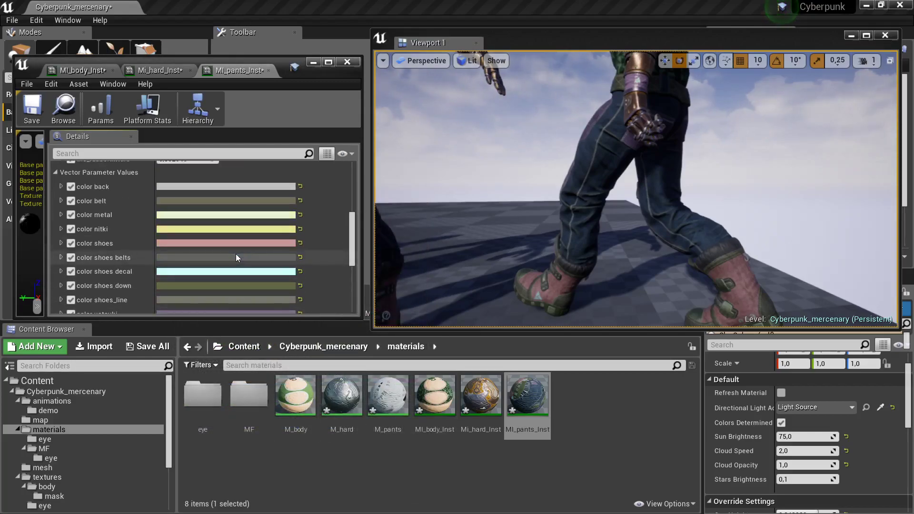
pyautogui.scroll(2, 236, 253)
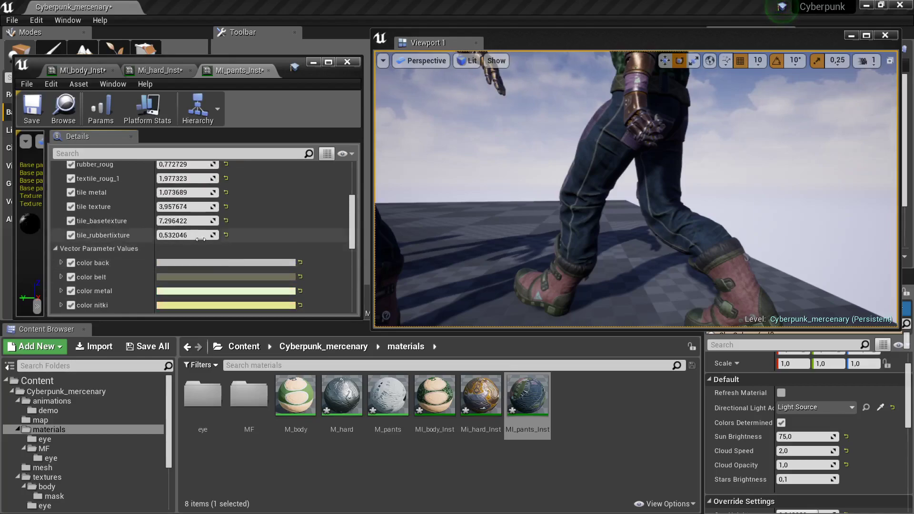
pyautogui.scroll(1, 175, 212)
pyautogui.moveTo(638, 272); pyautogui.dragTo(644, 274, button='right')
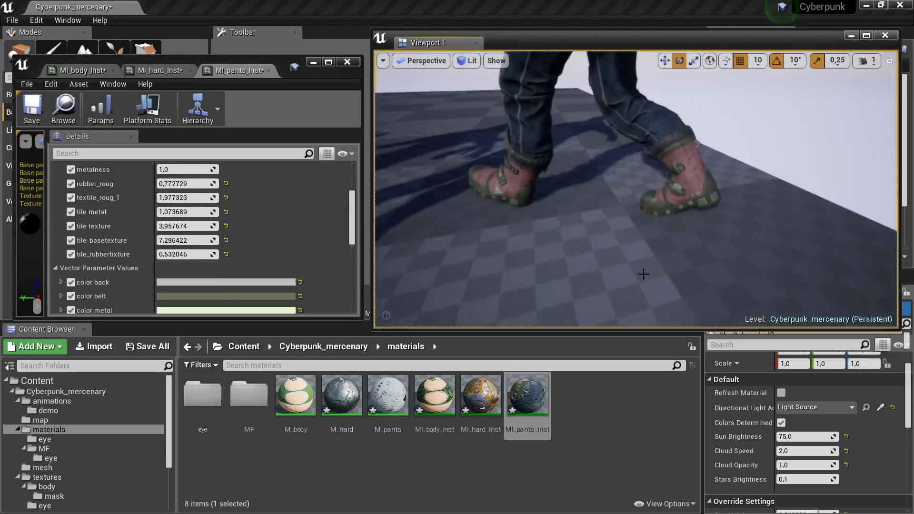
pyautogui.click(670, 141)
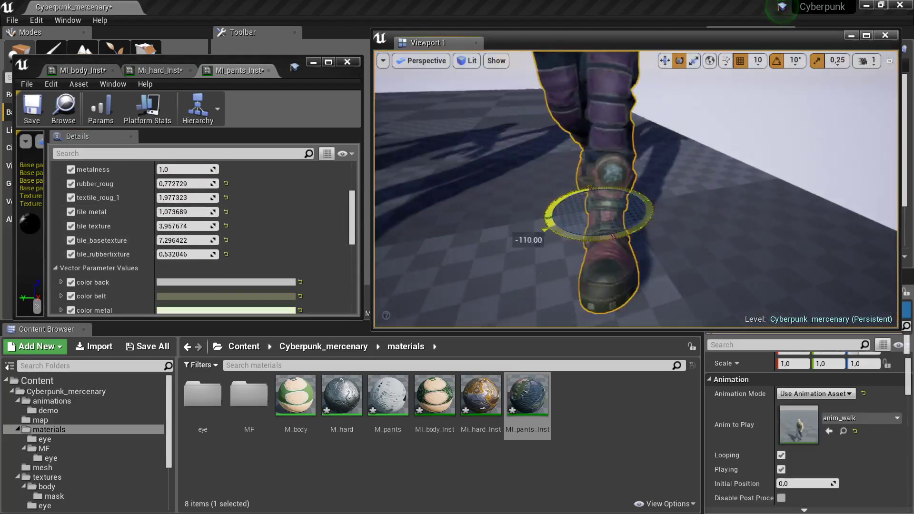
pyautogui.moveTo(566, 232); pyautogui.dragTo(567, 205, button='right')
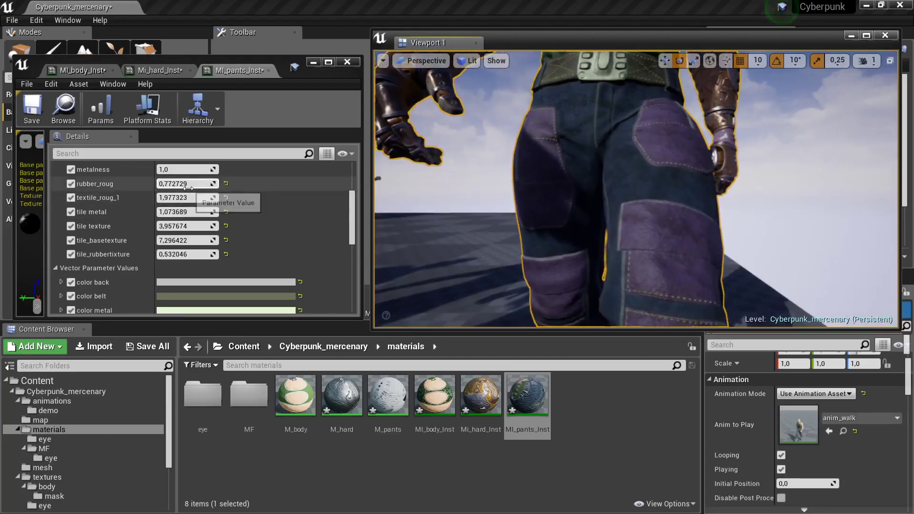
pyautogui.moveTo(185, 226); pyautogui.dragTo(171, 226)
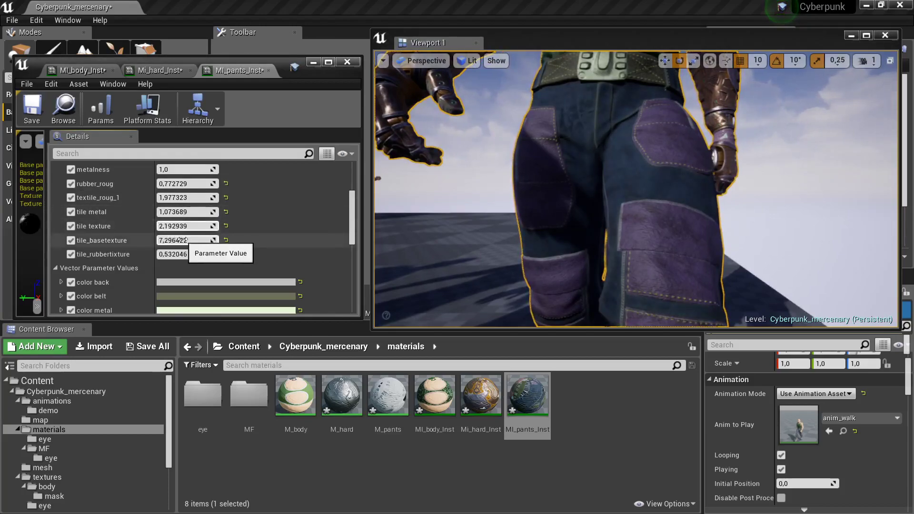
pyautogui.moveTo(186, 240); pyautogui.dragTo(158, 223)
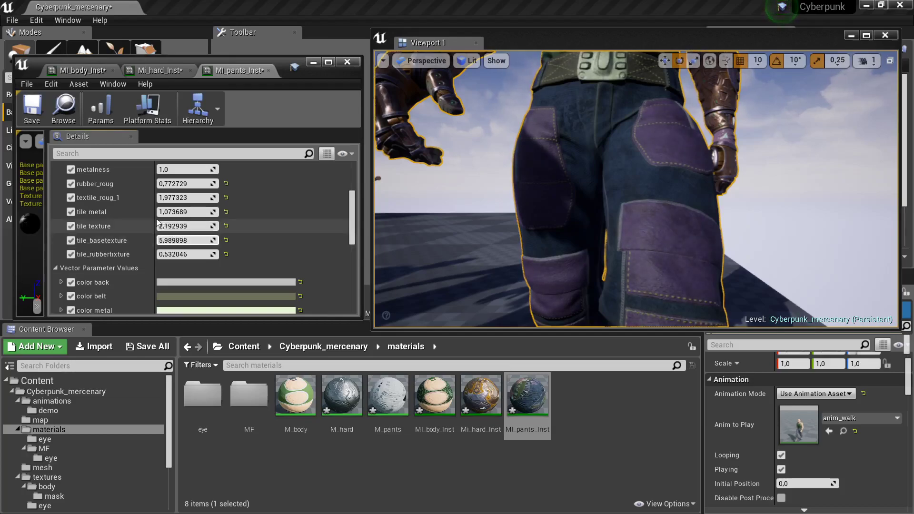
# Step: Raise metalness to about 1,49
pyautogui.scroll(2, 122, 219)
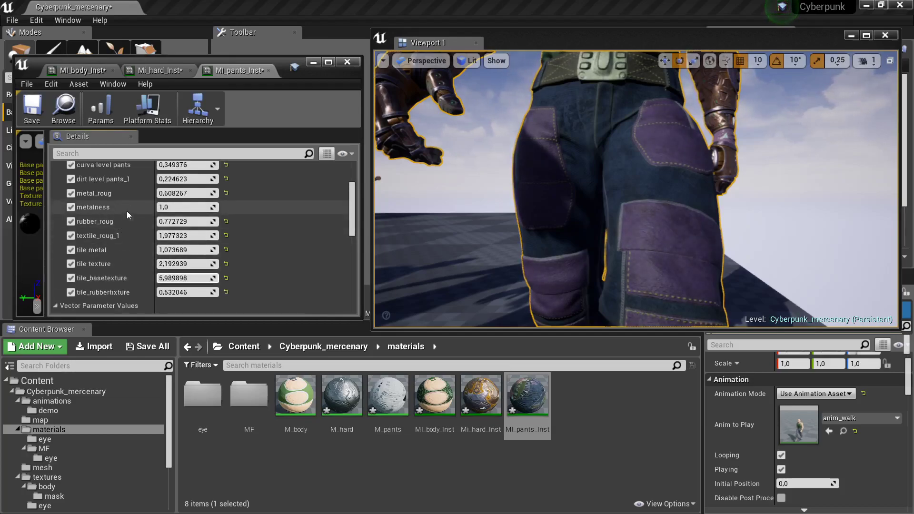
pyautogui.click(168, 208)
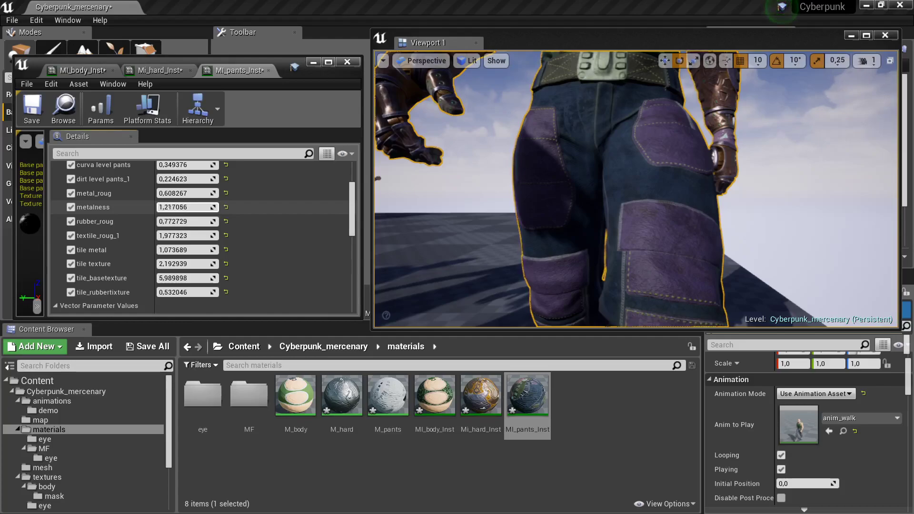
pyautogui.moveTo(636, 190); pyautogui.dragTo(585, 180, button='right')
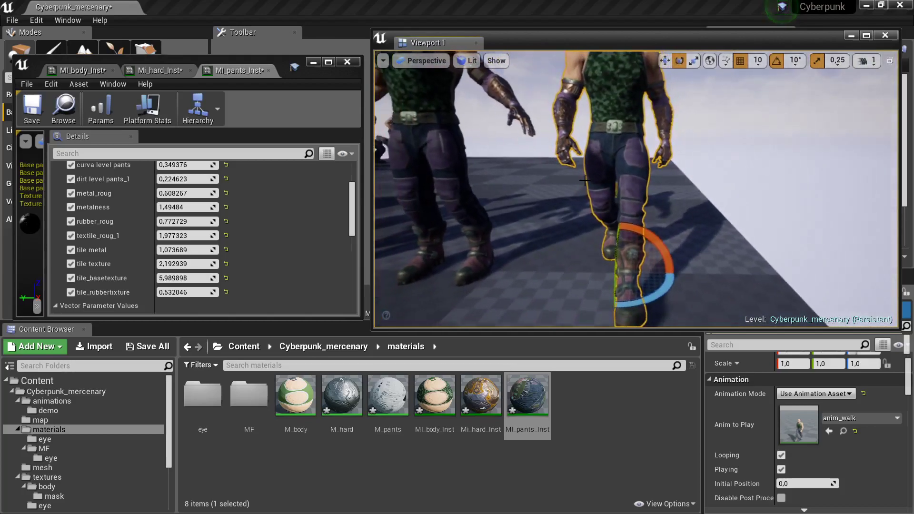
# Step: Browse the animations, map, materials, MF and mesh folders in the Content Browser
pyautogui.click(80, 400)
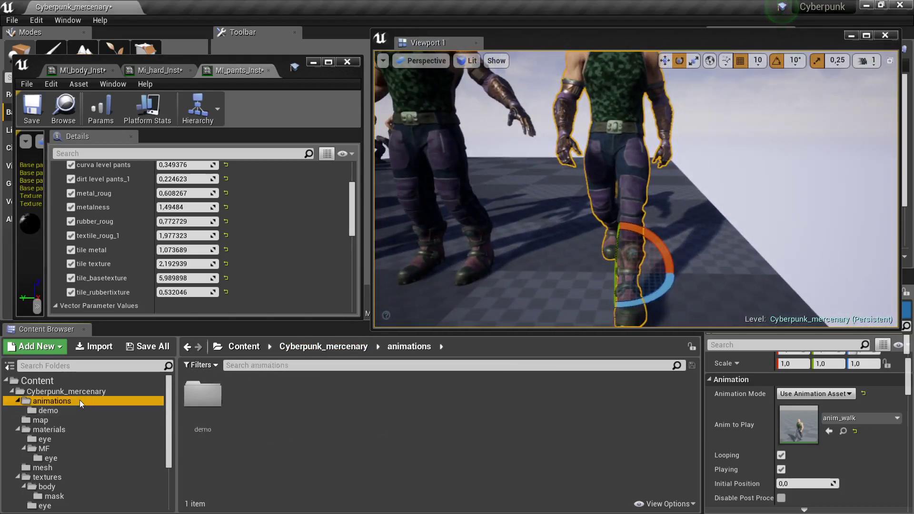
pyautogui.click(76, 409)
pyautogui.click(59, 418)
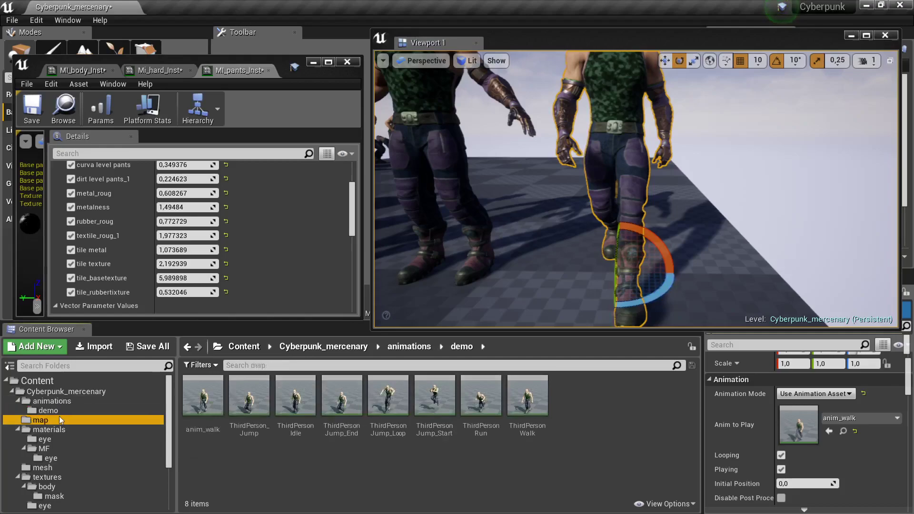
pyautogui.click(59, 430)
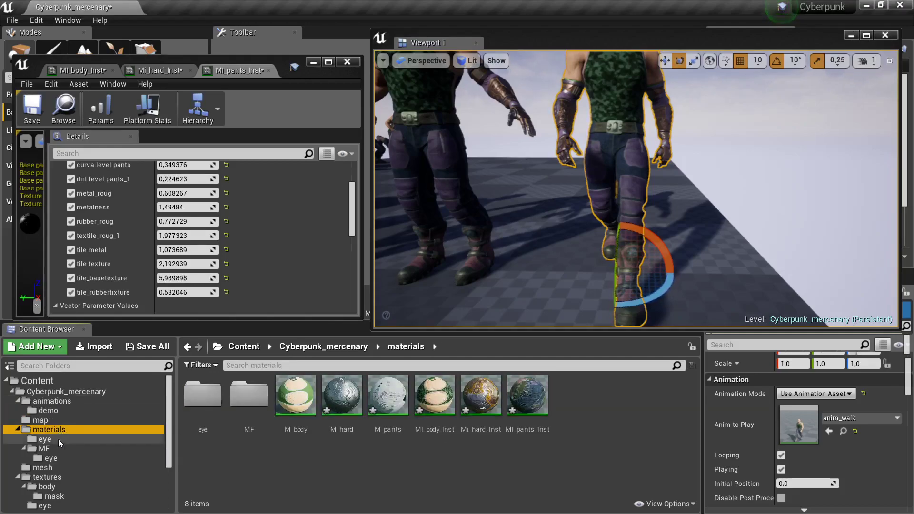
pyautogui.click(58, 440)
pyautogui.click(56, 447)
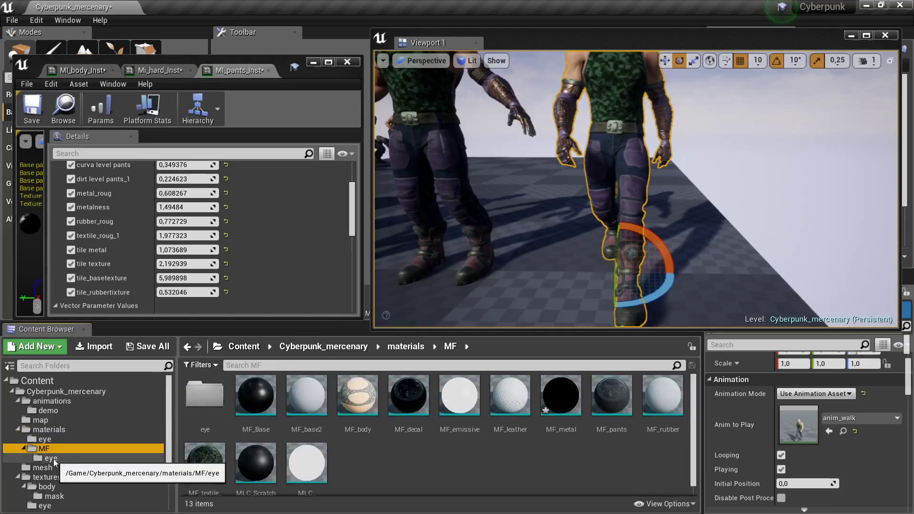
pyautogui.scroll(-1, 361, 475)
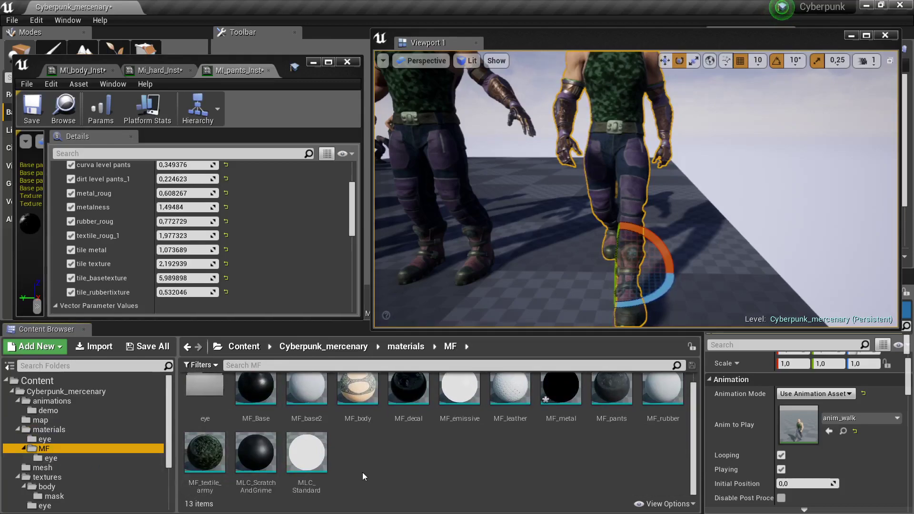
pyautogui.click(66, 459)
pyautogui.click(54, 469)
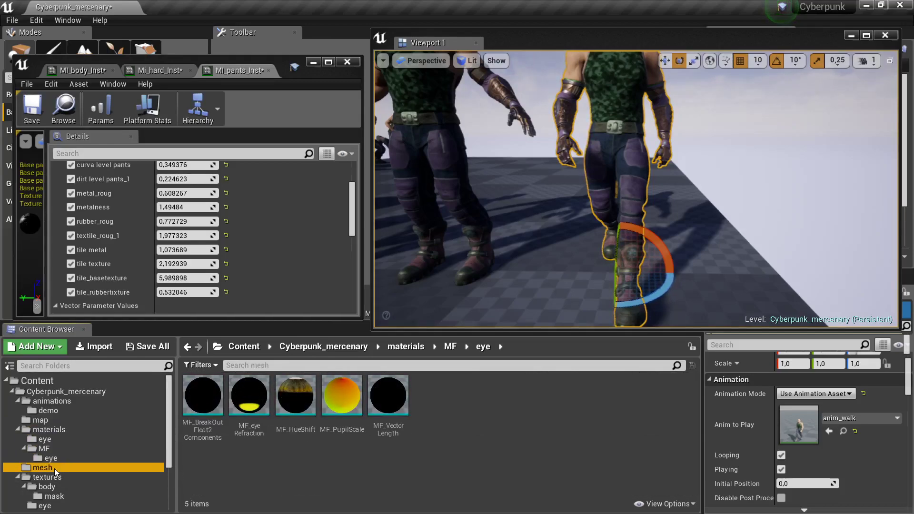
pyautogui.scroll(-3, 84, 433)
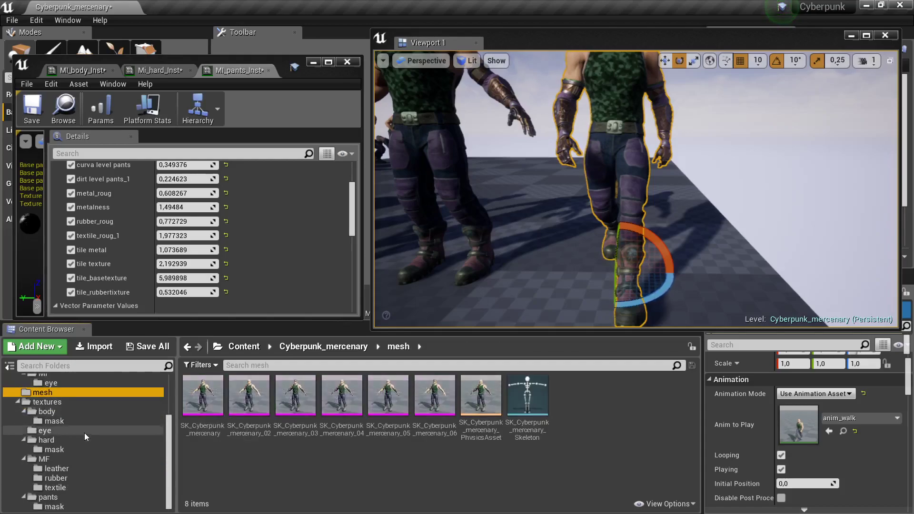
# Step: Browse the texture subfolders down to pants/mask, then close the material instance editor
pyautogui.click(52, 404)
pyautogui.click(51, 412)
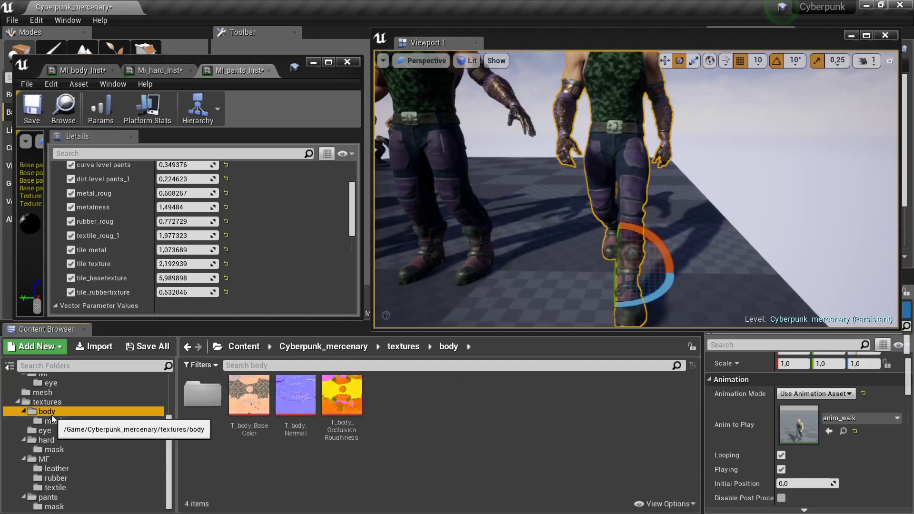
pyautogui.click(61, 419)
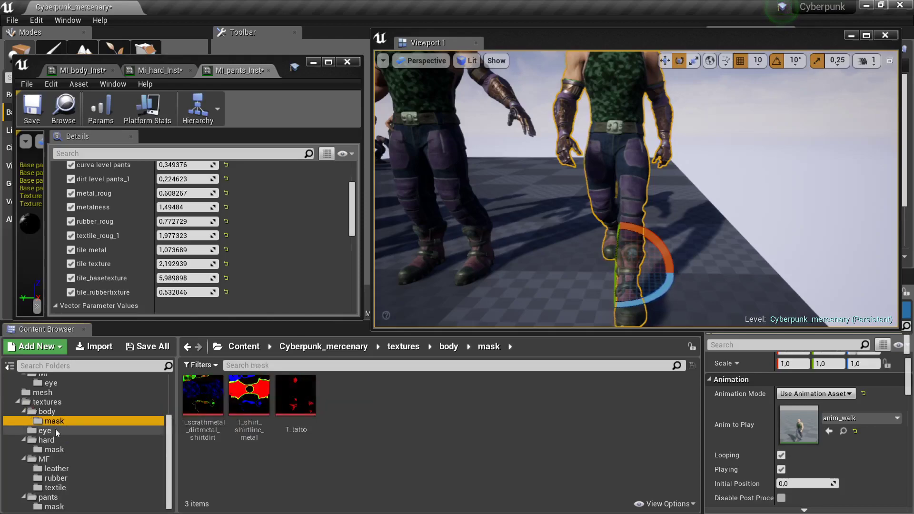
pyautogui.click(55, 430)
pyautogui.click(56, 439)
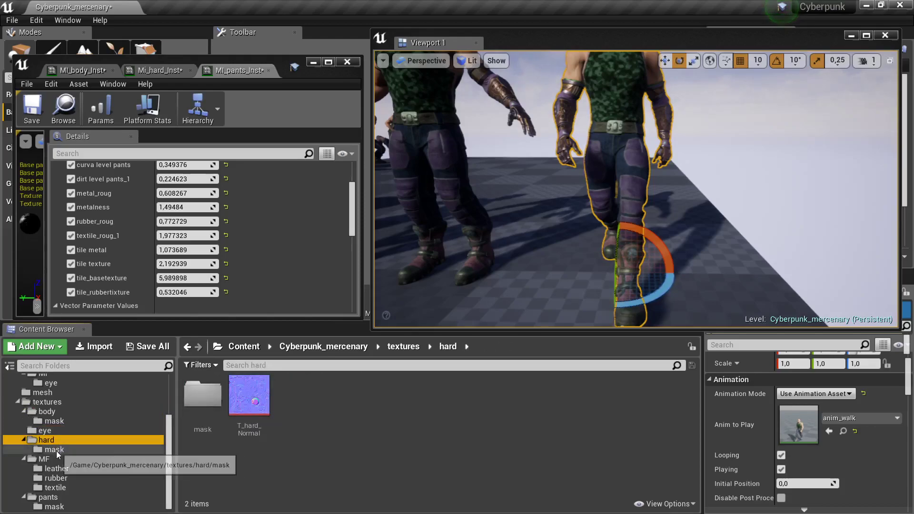
pyautogui.click(57, 451)
pyautogui.click(58, 460)
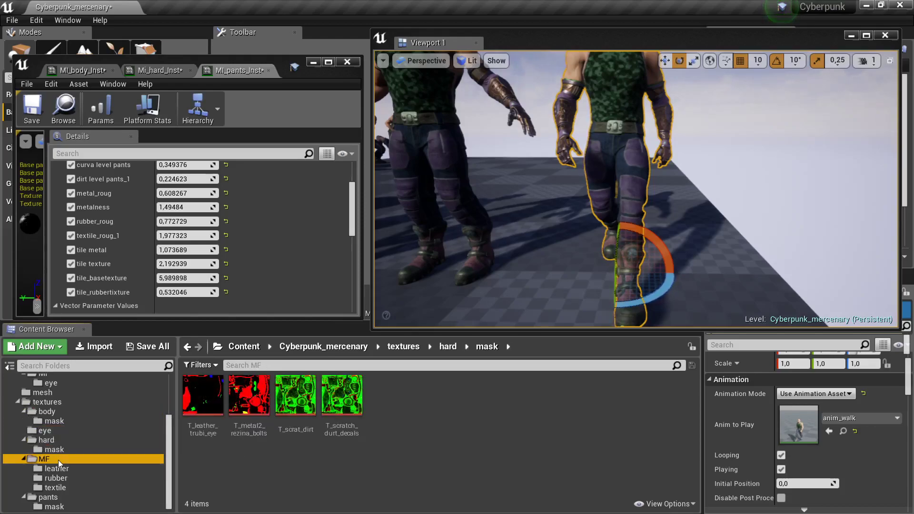
pyautogui.click(58, 470)
pyautogui.click(61, 478)
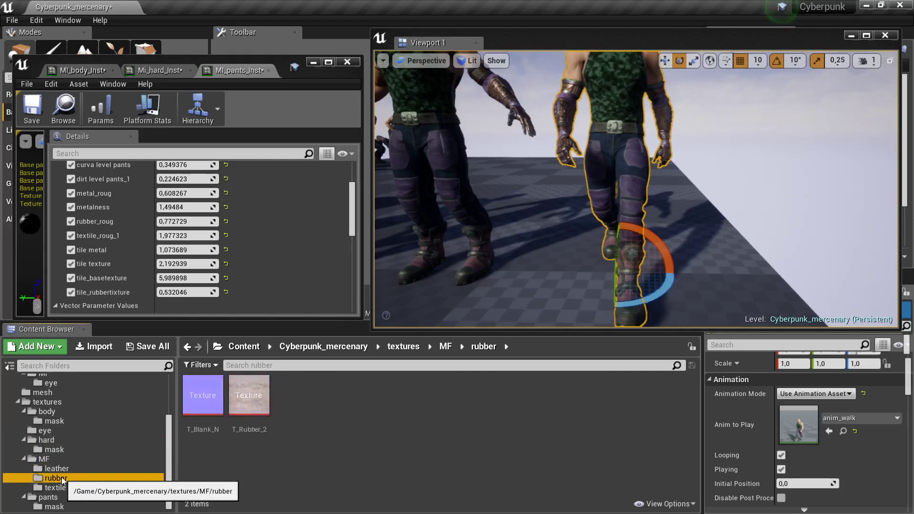
pyautogui.click(64, 487)
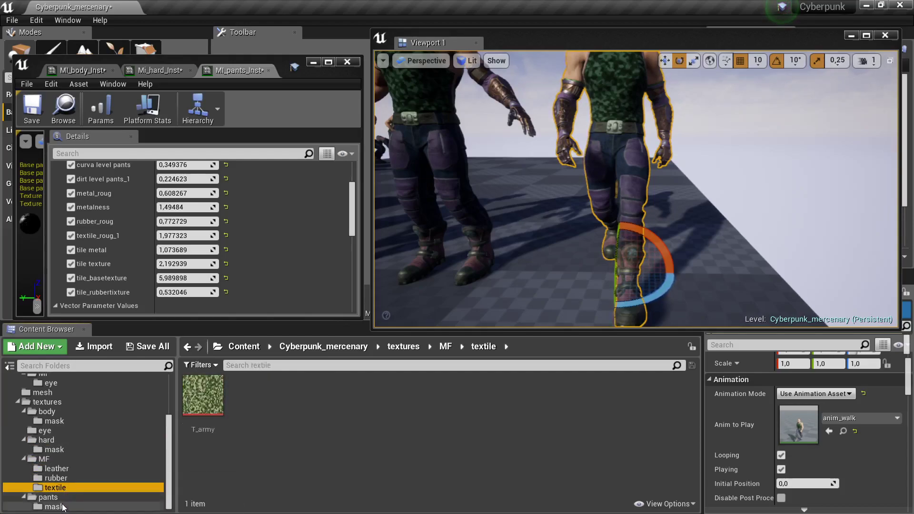
pyautogui.click(64, 507)
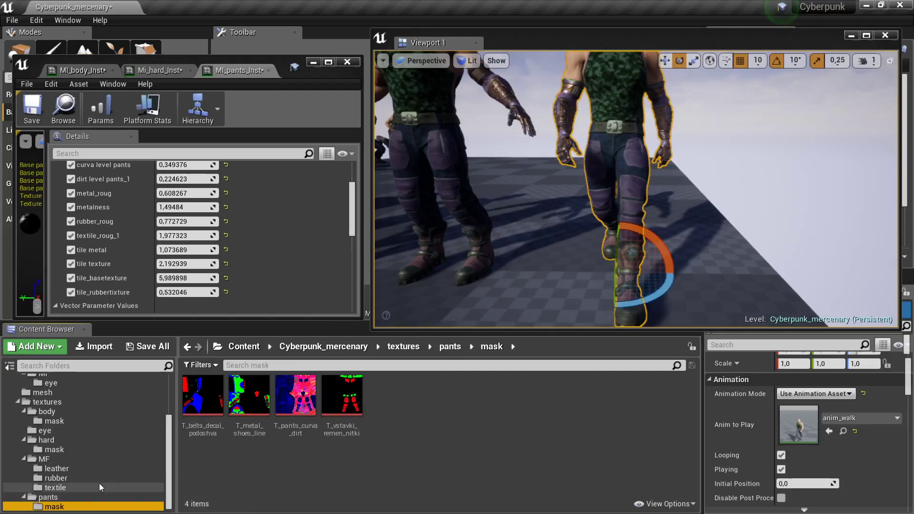
pyautogui.click(353, 61)
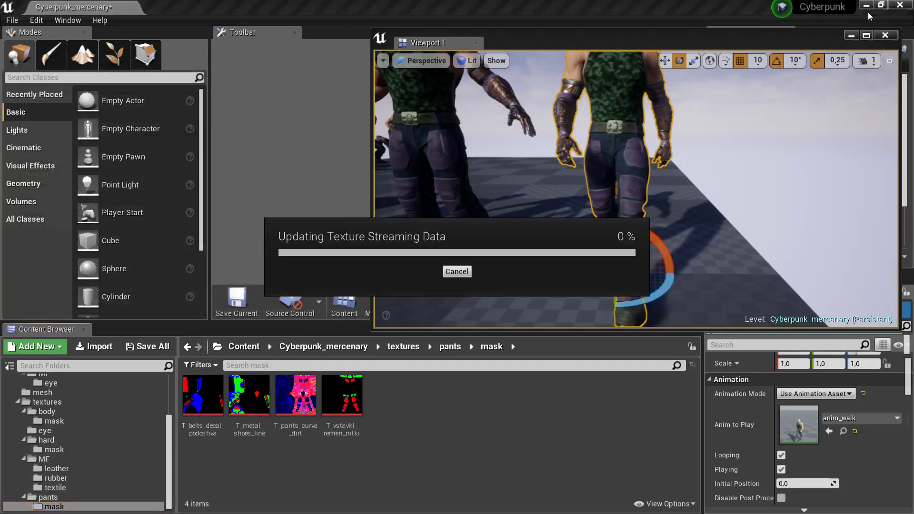
# Step: Survey the walking mercenaries in a maximized viewport and select the middle one
pyautogui.click(866, 36)
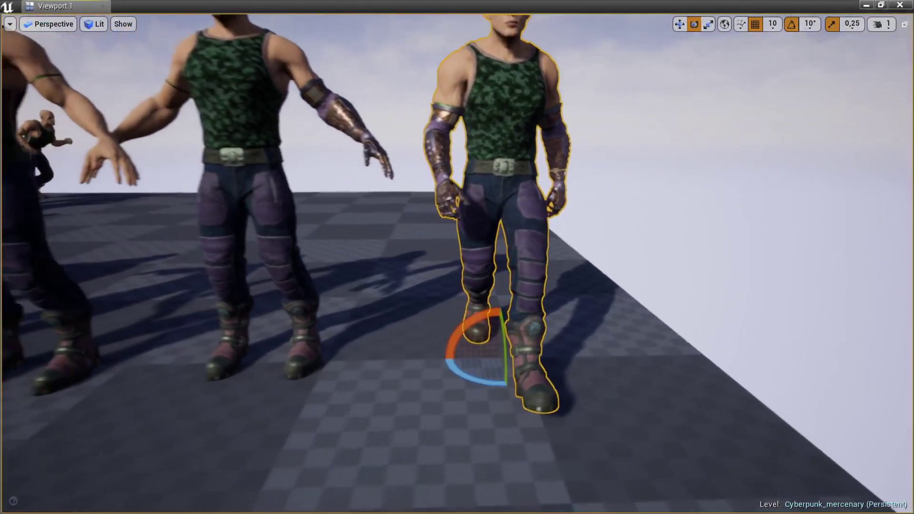
pyautogui.moveTo(547, 222); pyautogui.dragTo(572, 224, button='right')
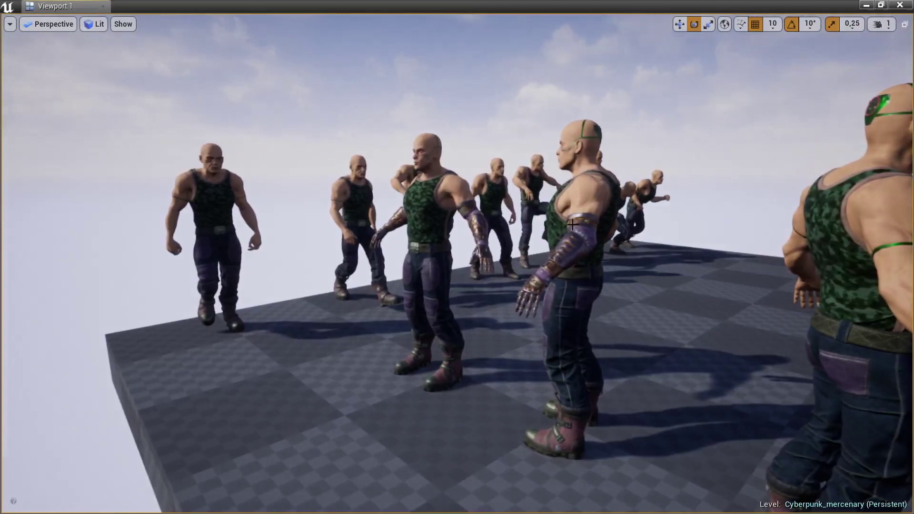
pyautogui.moveTo(686, 85); pyautogui.dragTo(686, 86, button='right')
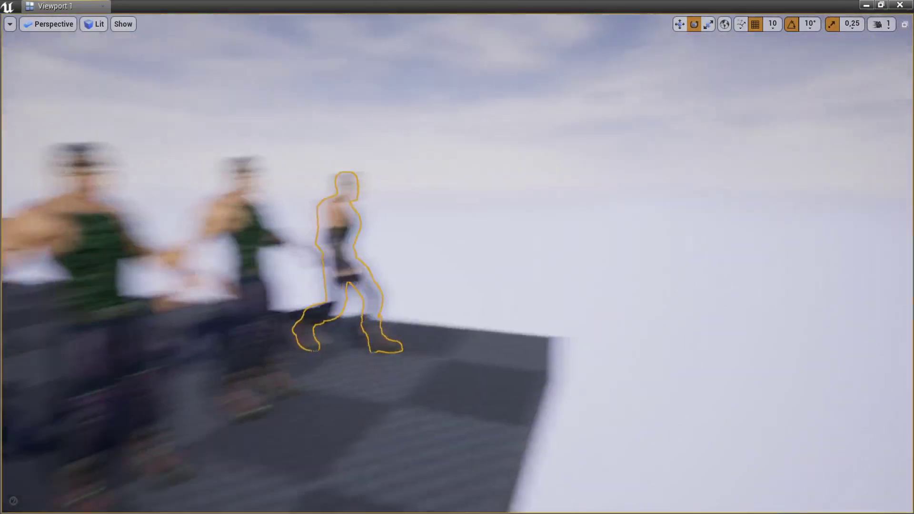
pyautogui.moveTo(561, 178); pyautogui.dragTo(561, 177, button='right')
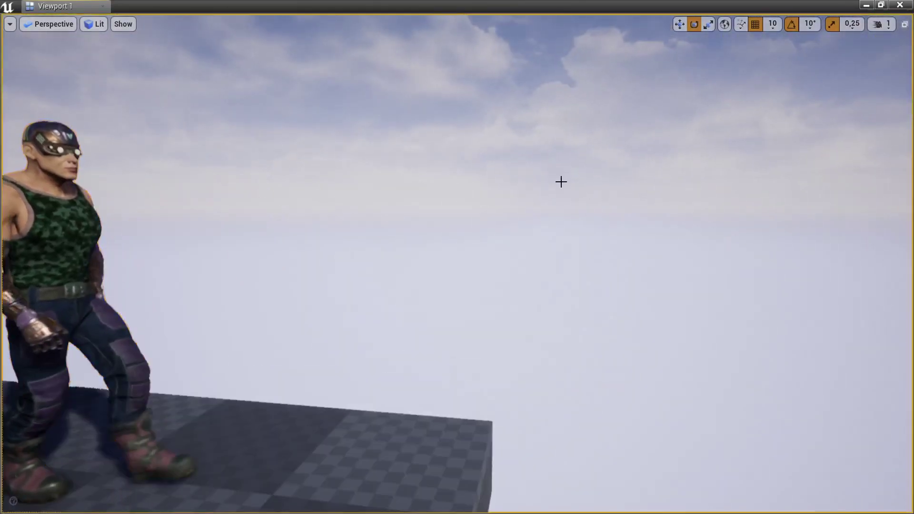
pyautogui.press('w')
pyautogui.moveTo(329, 200); pyautogui.dragTo(329, 200, button='right')
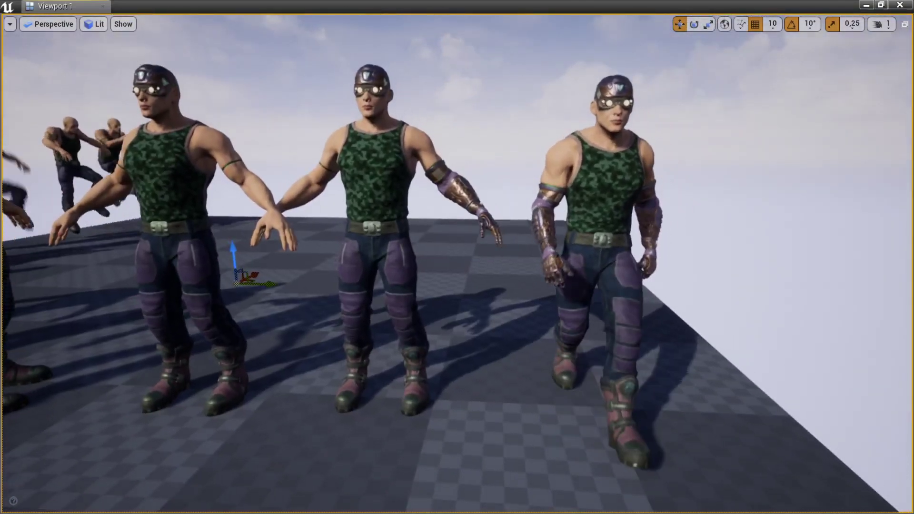
pyautogui.click(362, 190)
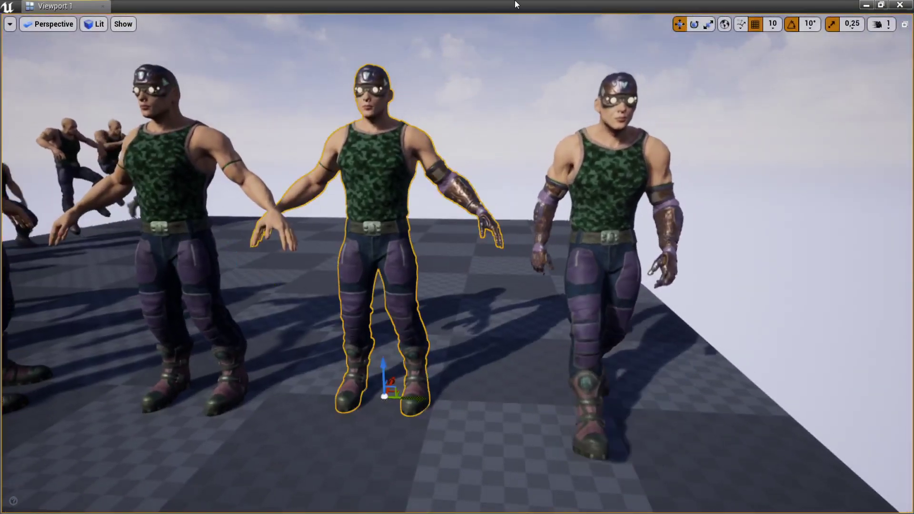
pyautogui.click(882, 4)
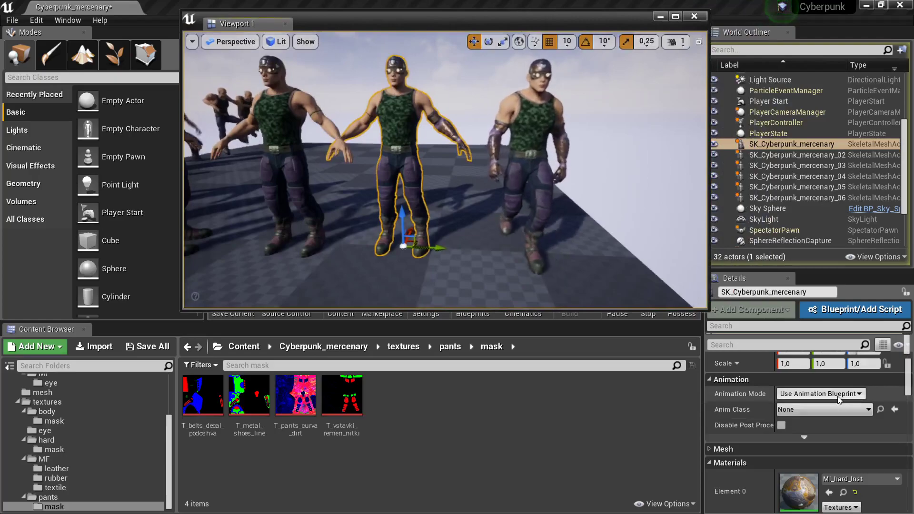
# Step: Set the middle mercenary to Use Animation Asset with ThirdPersonRun, then focus on it in a maximized viewport
pyautogui.click(813, 394)
pyautogui.click(813, 411)
pyautogui.click(833, 417)
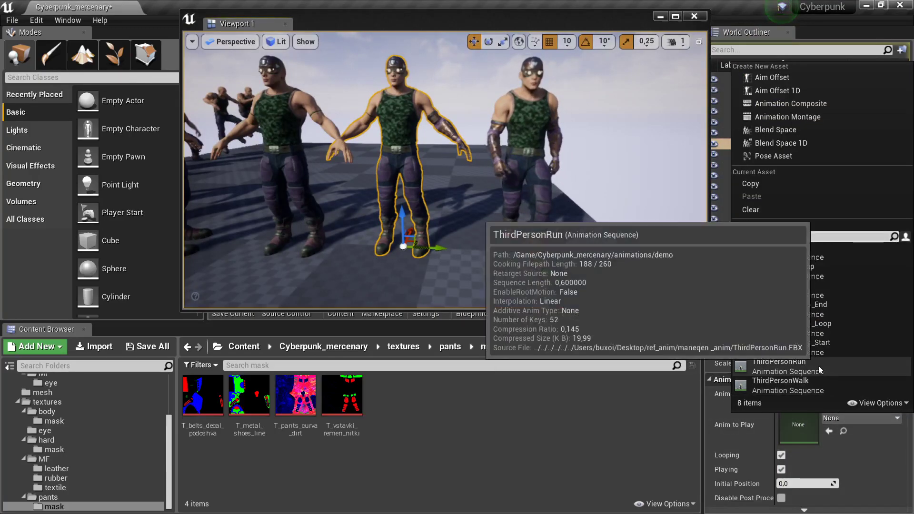
pyautogui.click(819, 366)
pyautogui.press('f')
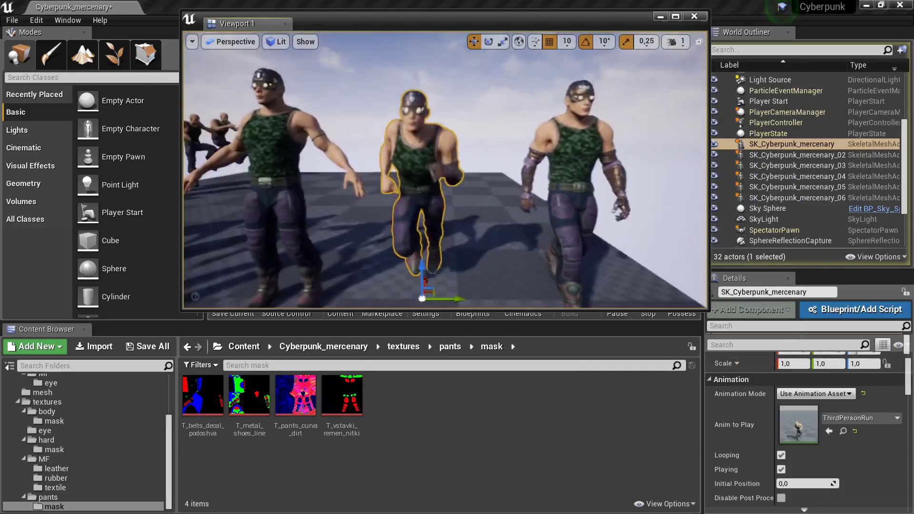
pyautogui.click(677, 16)
pyautogui.scroll(3, 490, 143)
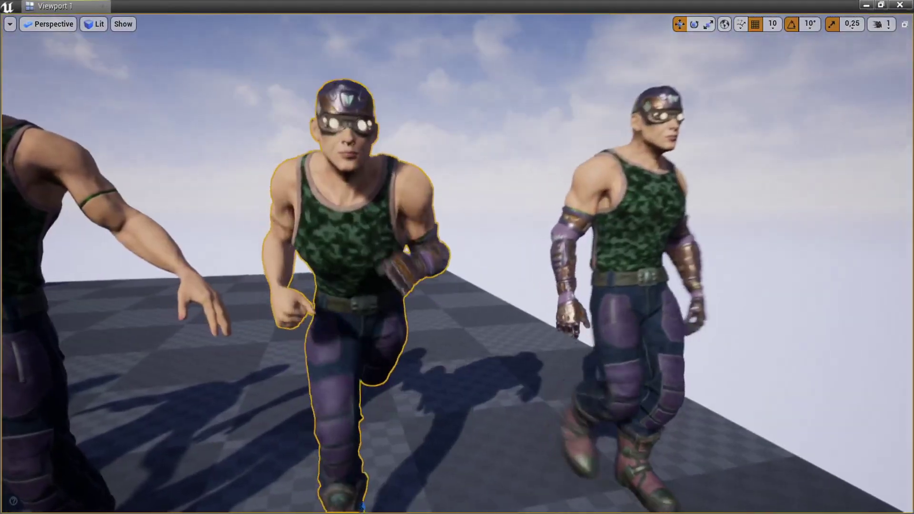
pyautogui.moveTo(486, 260); pyautogui.dragTo(486, 295, button='right')
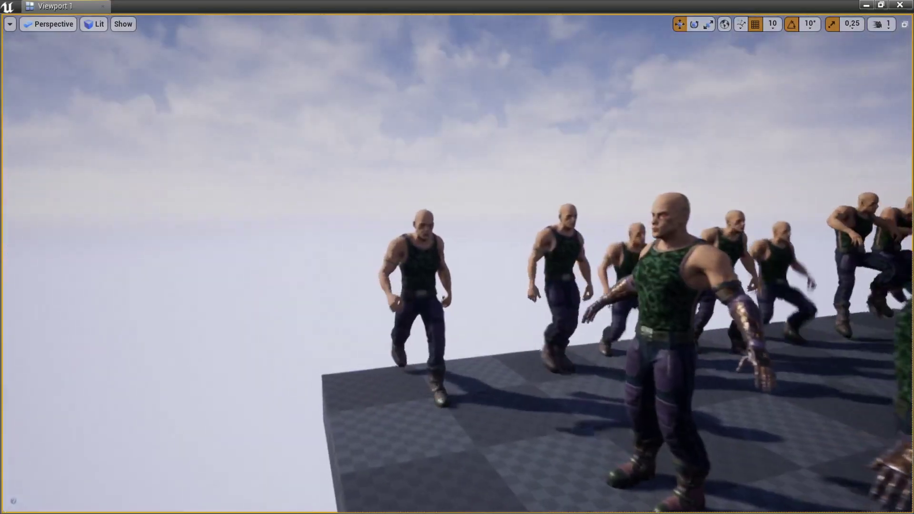
pyautogui.moveTo(436, 295); pyautogui.dragTo(437, 295, button='right')
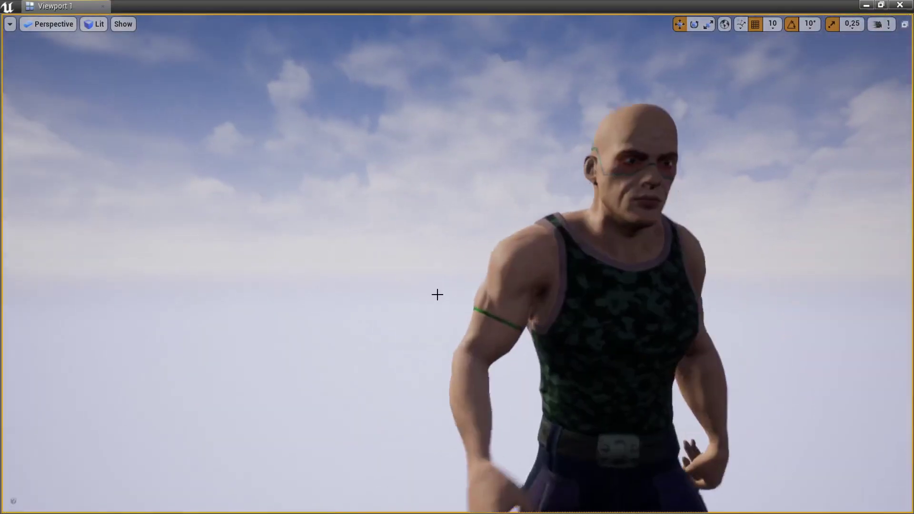